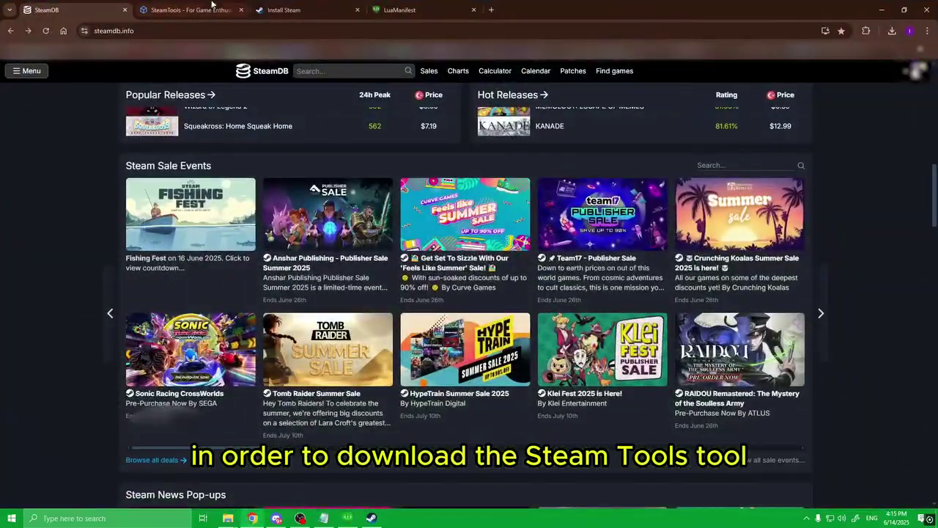
# Bring Chrome back up on the LuaManifest website tab
pyautogui.click(289, 9)
pyautogui.click(189, 10)
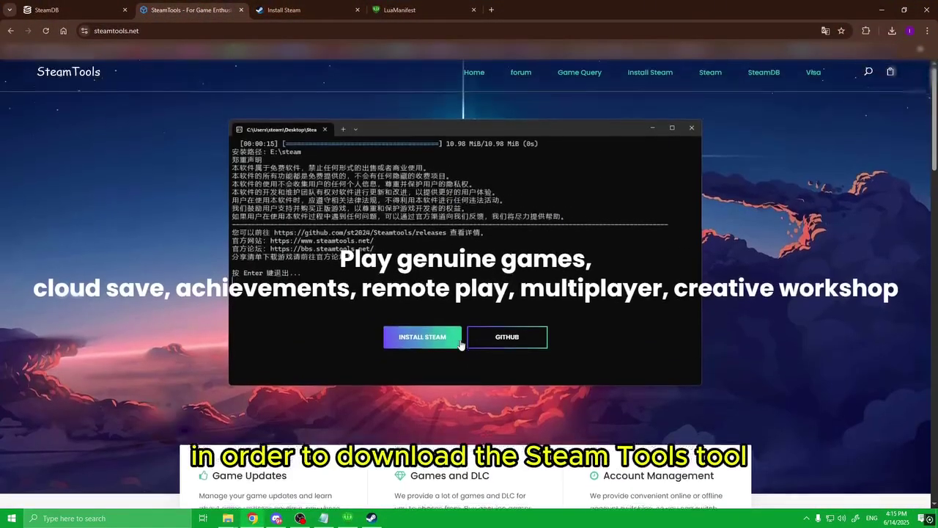
pyautogui.click(425, 19)
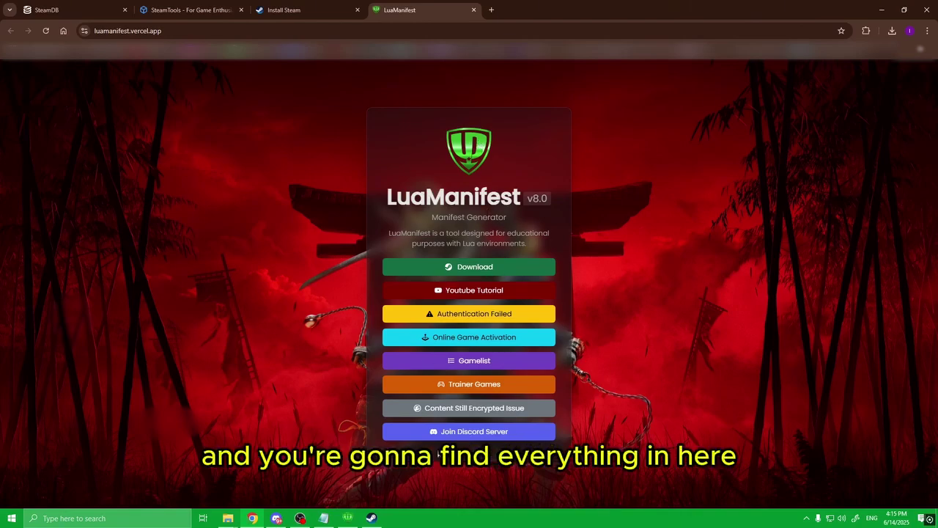
# Start the SteamTools and LuaManifest downloads, cancelling both Save As dialogs
pyautogui.click(474, 269)
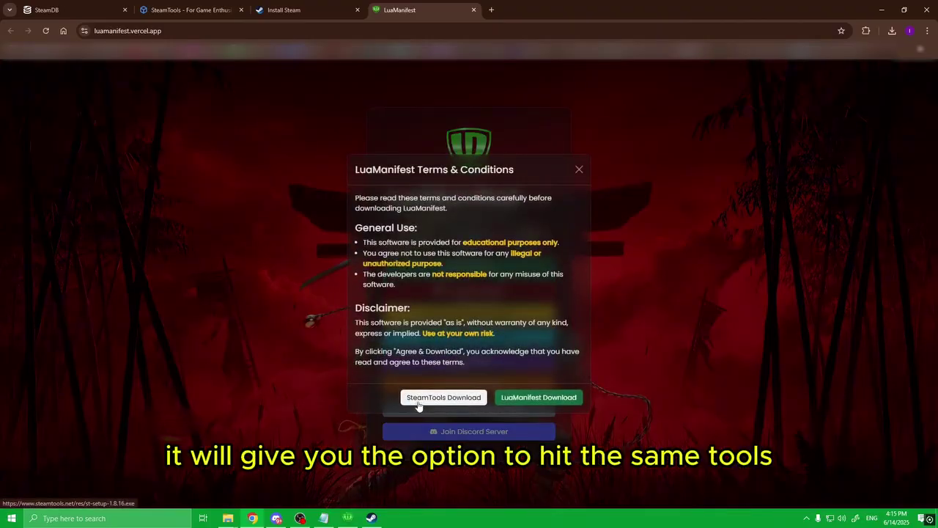
pyautogui.click(442, 400)
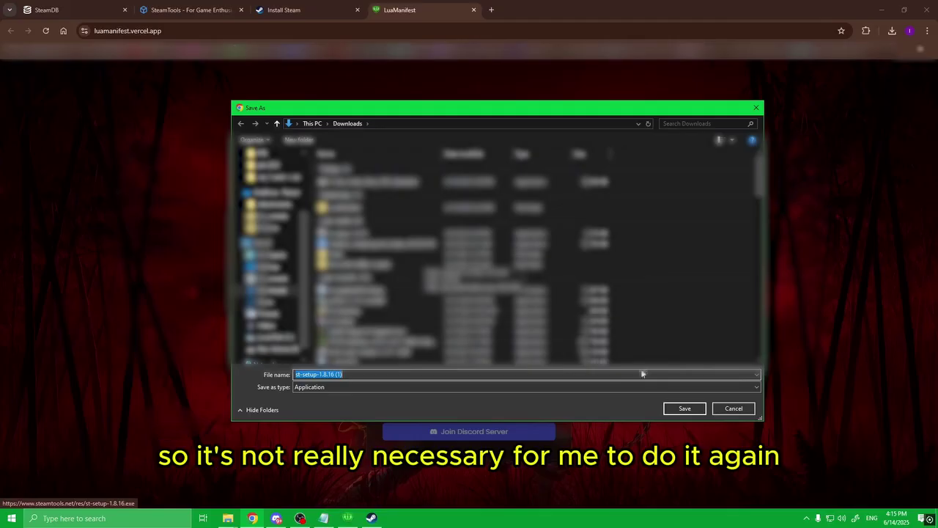
pyautogui.click(734, 408)
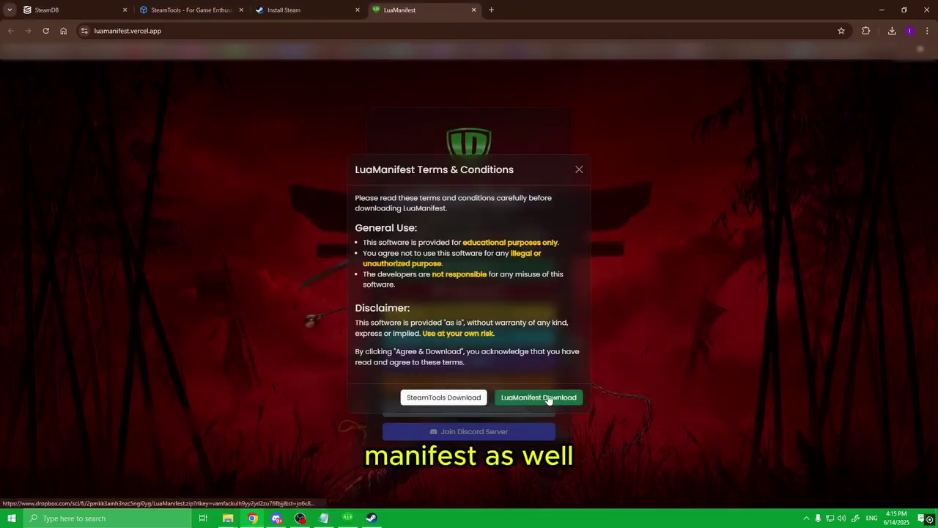
pyautogui.click(549, 397)
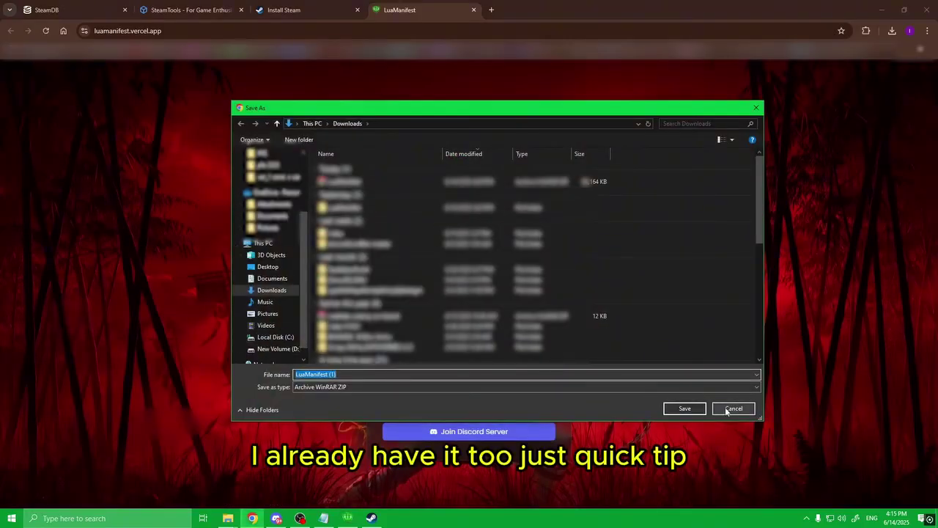
pyautogui.click(733, 408)
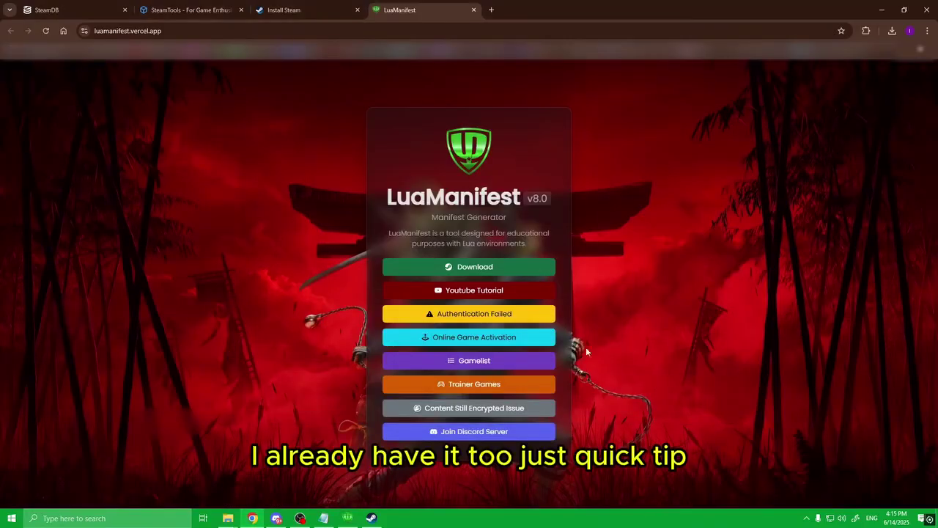
# Search 'virus' from the taskbar and open Virus & threat protection's Manage settings page
pyautogui.click(883, 9)
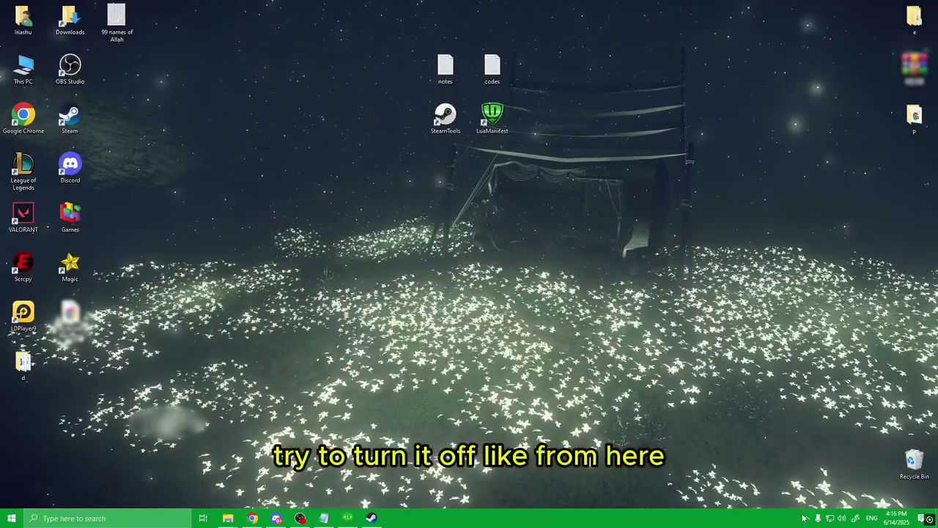
pyautogui.click(806, 519)
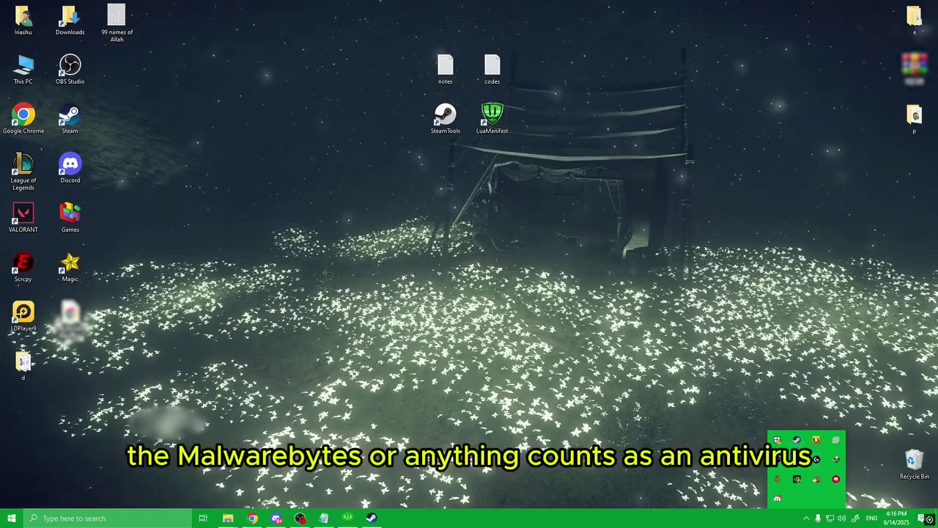
pyautogui.rightClick(785, 337)
pyautogui.click(150, 518)
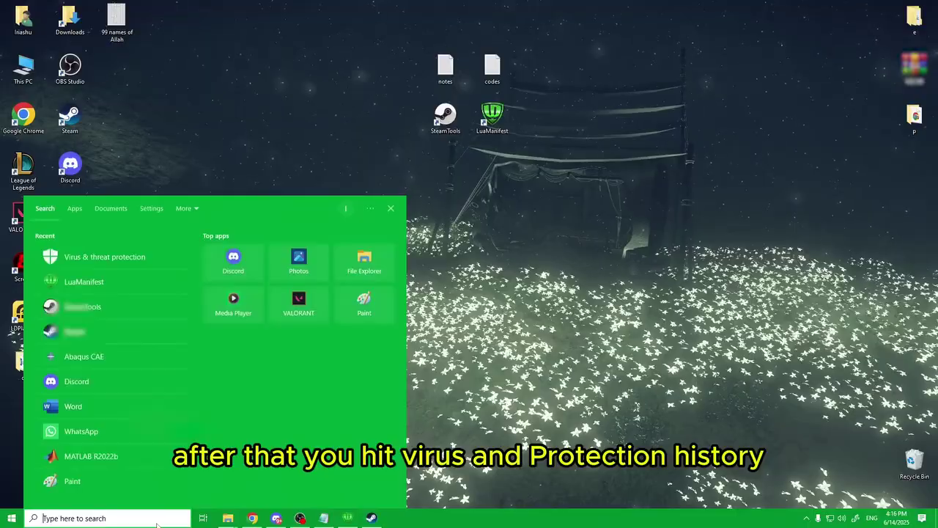
pyautogui.write('virus')
pyautogui.press('Return')
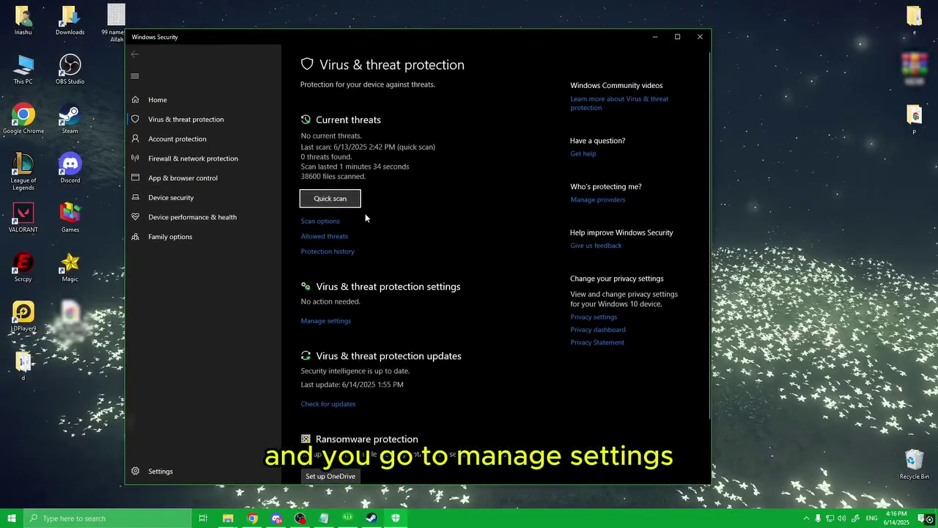
pyautogui.click(325, 320)
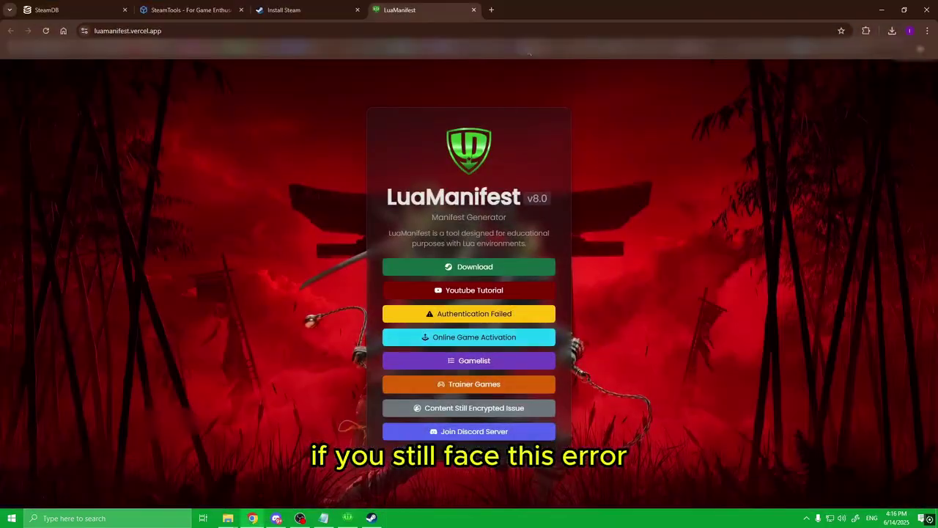
# Verify Chrome's Safe Browsing under Privacy and security is No protection, then close Settings
pyautogui.click(492, 10)
pyautogui.click(927, 31)
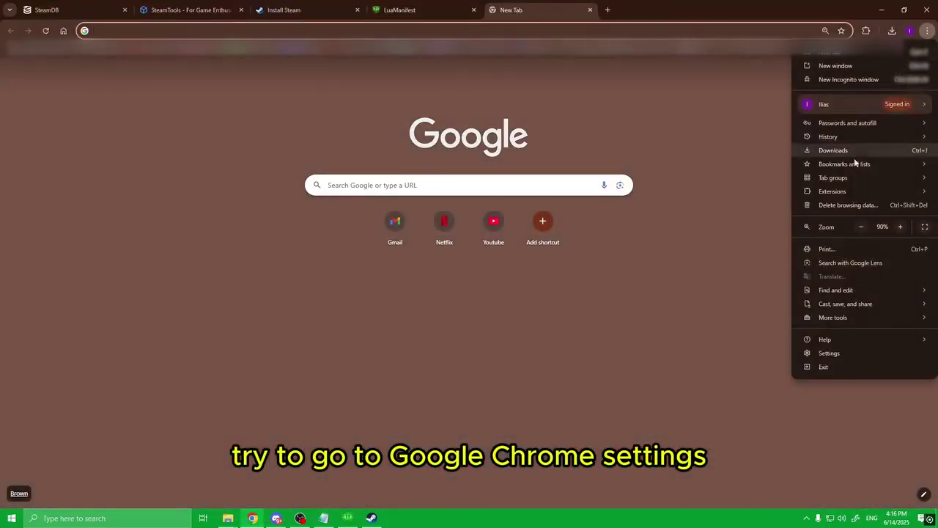
pyautogui.click(829, 353)
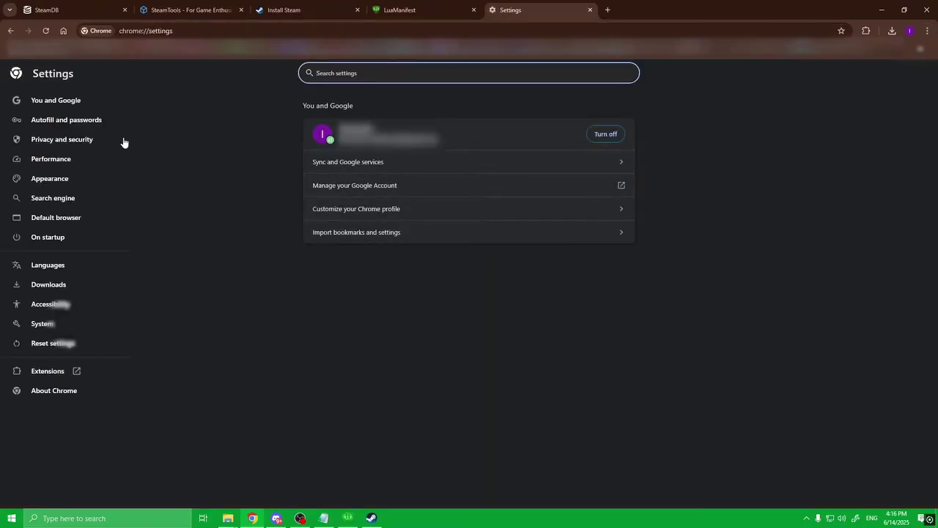
pyautogui.click(65, 139)
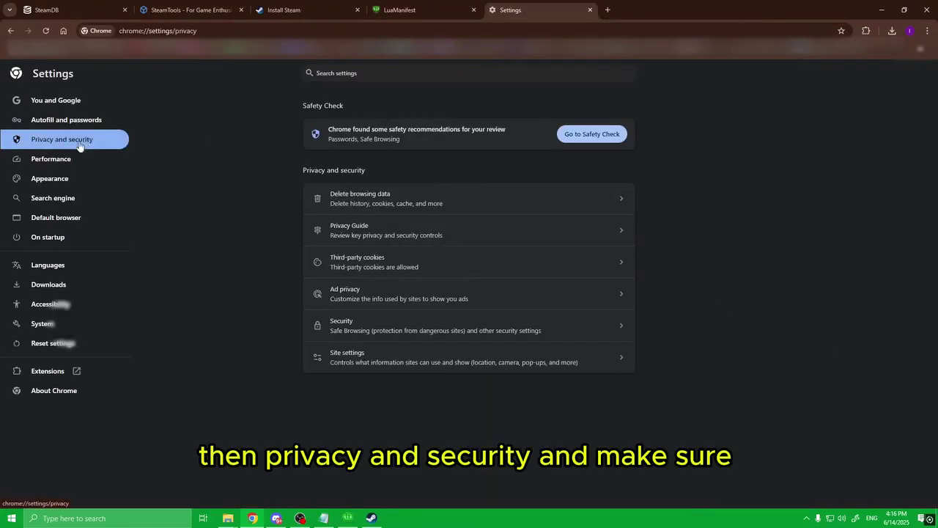
pyautogui.click(452, 330)
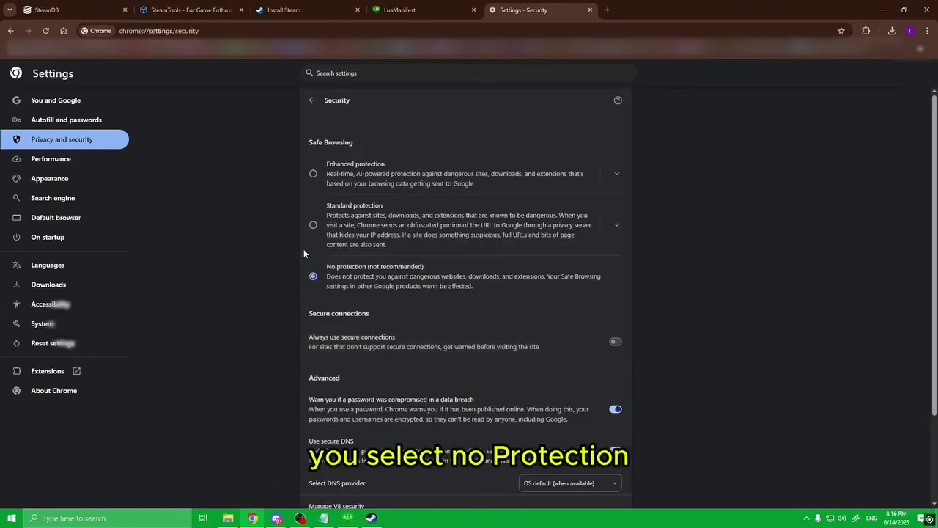
pyautogui.click(590, 9)
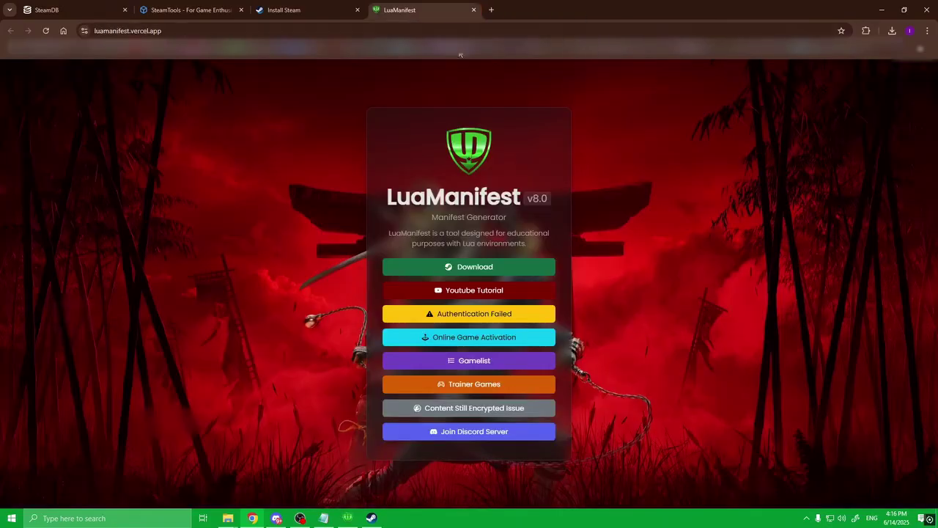
# Launch the LuaManifest desktop app from its desktop shortcut
pyautogui.click(878, 9)
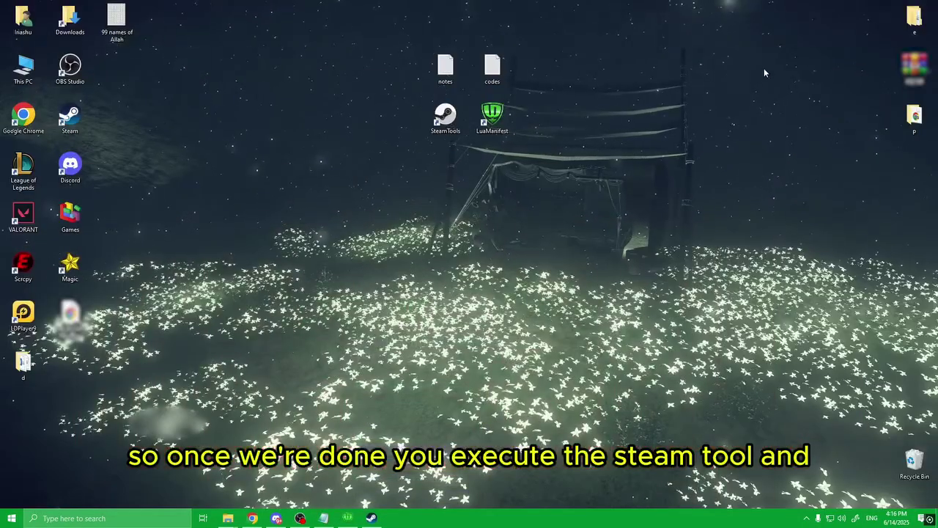
pyautogui.moveTo(408, 149); pyautogui.dragTo(513, 156)
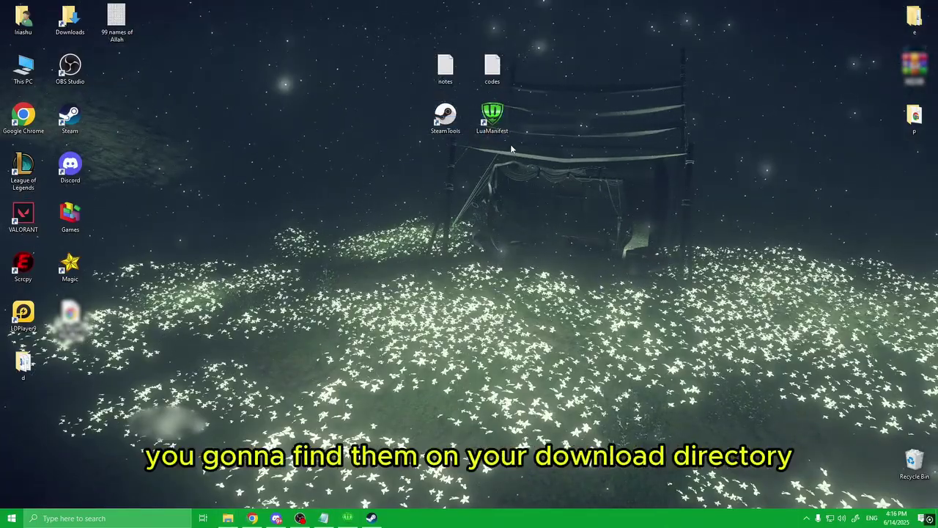
pyautogui.moveTo(513, 144)
pyautogui.mouseDown()
pyautogui.moveTo(436, 110)
pyautogui.moveTo(514, 146)
pyautogui.mouseUp()
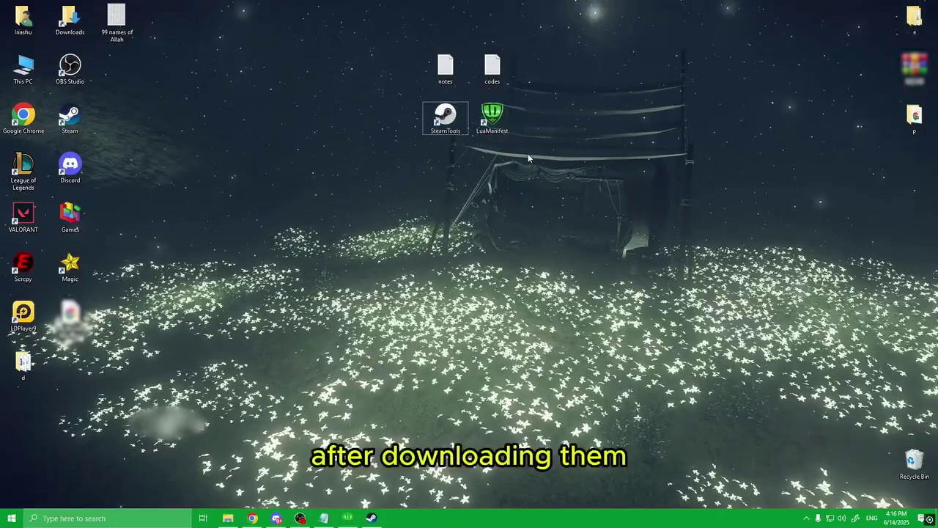
pyautogui.doubleClick(493, 117)
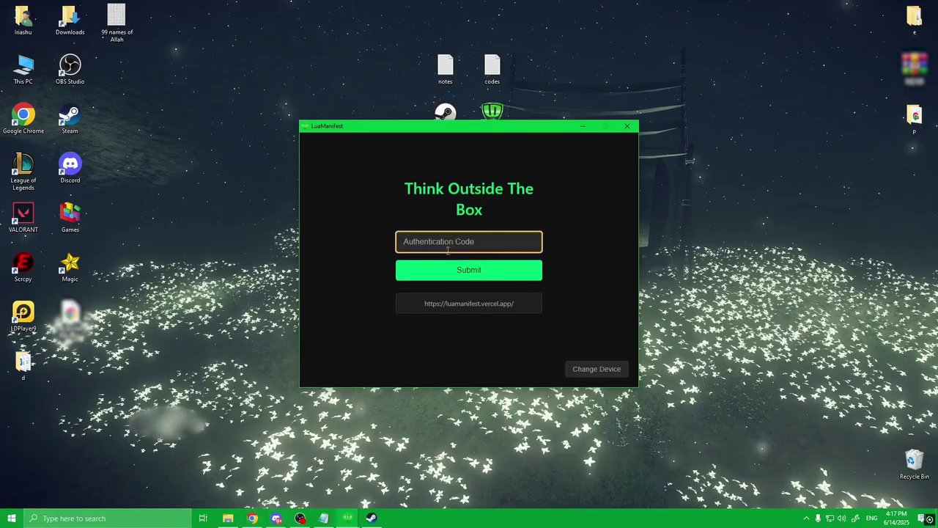
# Glance at the LuaManifest website, then bring up Discord on the stools channel
pyautogui.moveTo(252, 518)
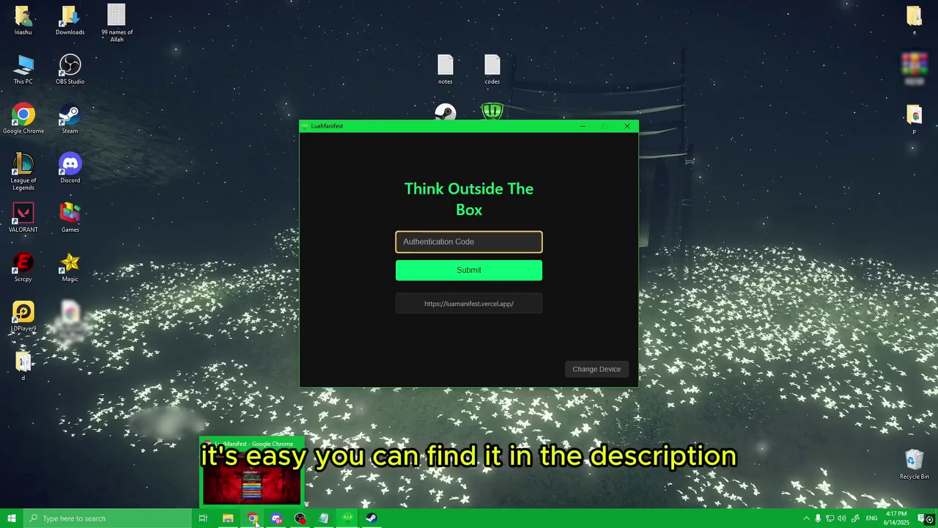
pyautogui.click(254, 520)
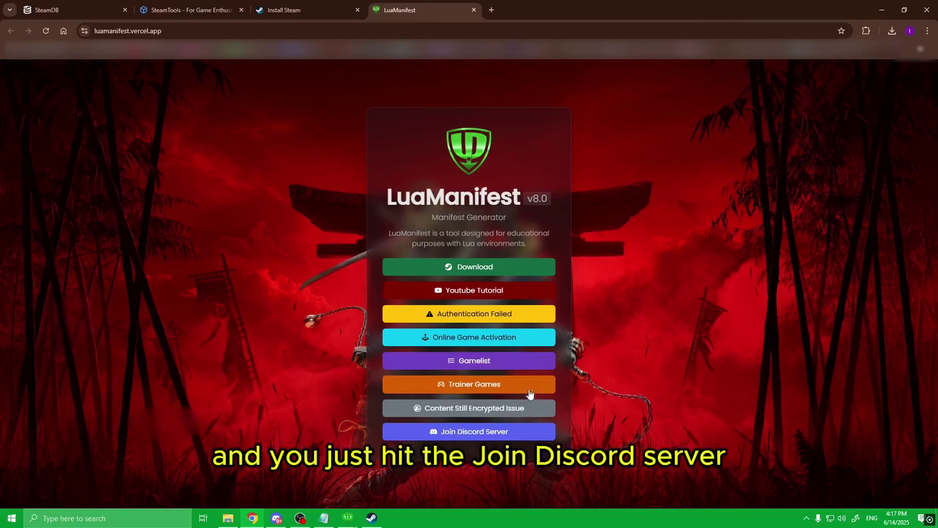
pyautogui.click(882, 10)
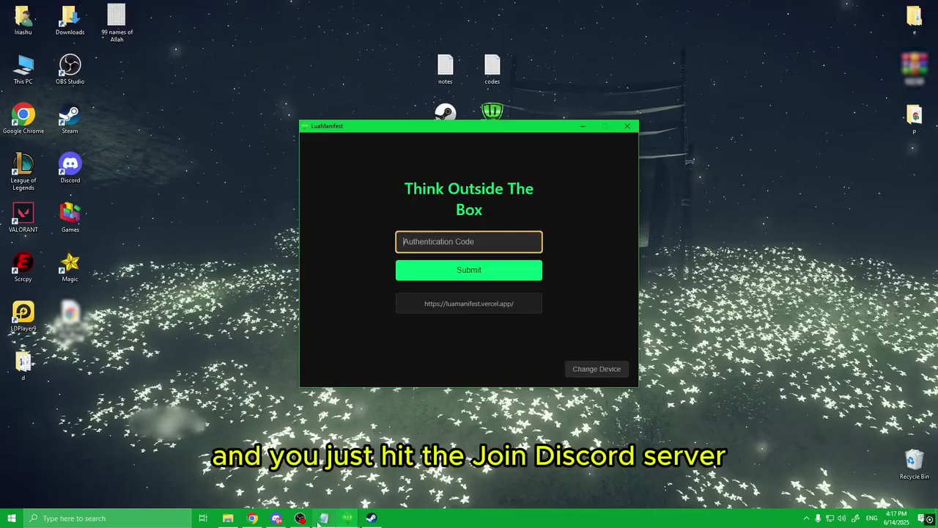
pyautogui.click(275, 518)
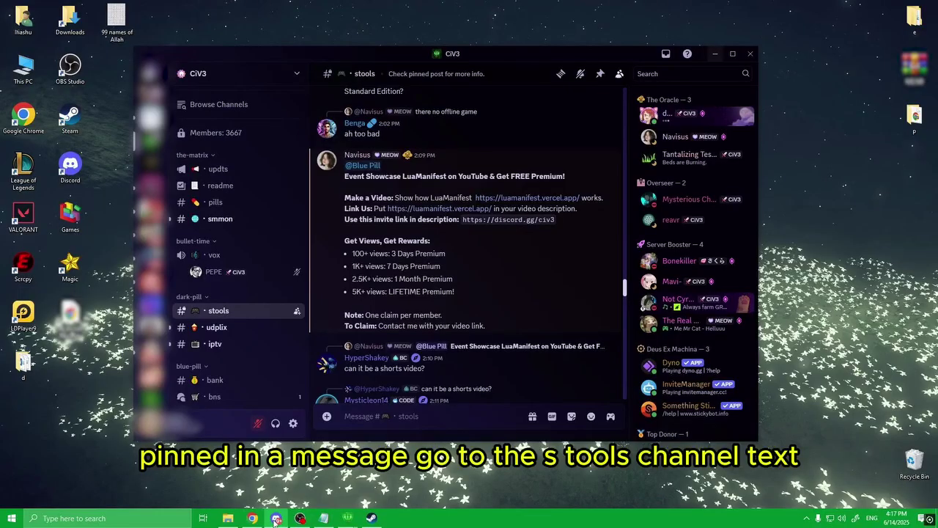
# Locate the Authentication Code post in the stools channel's pinned messages
pyautogui.moveTo(183, 312)
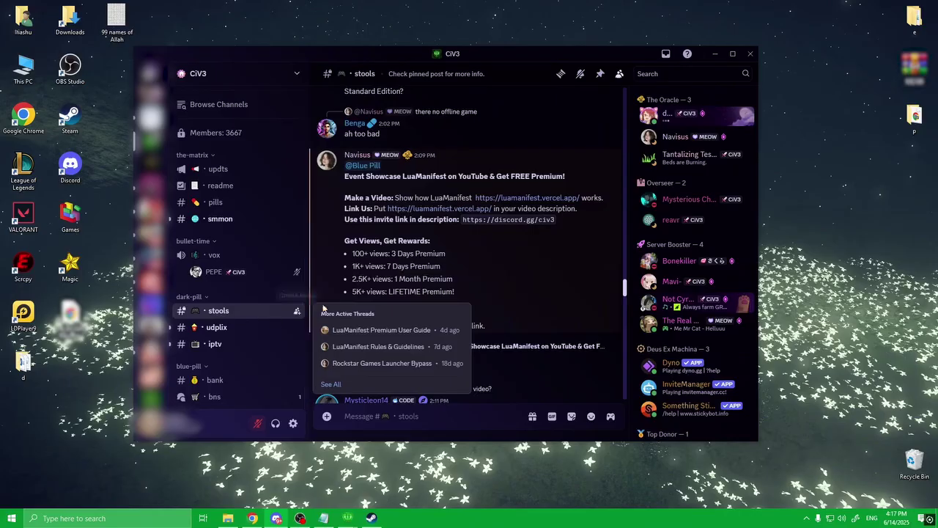
pyautogui.click(599, 73)
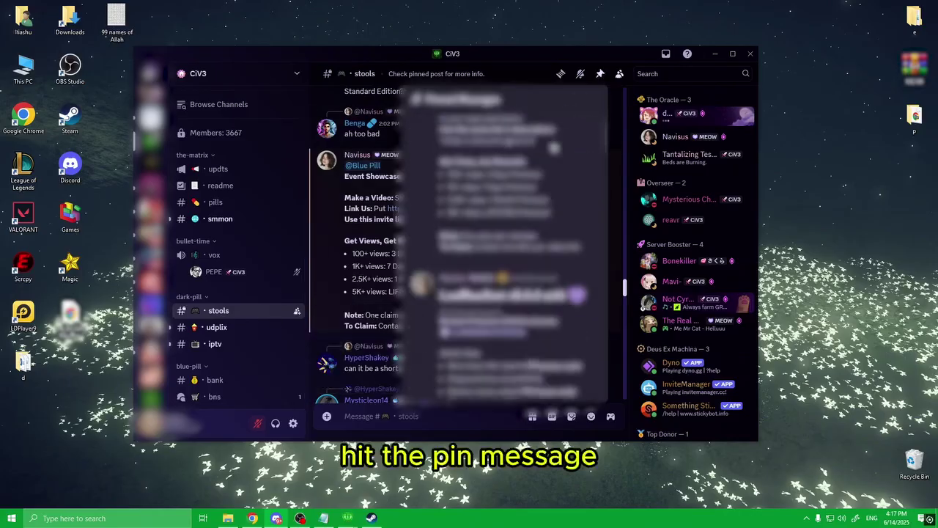
pyautogui.scroll(-3, 505, 249)
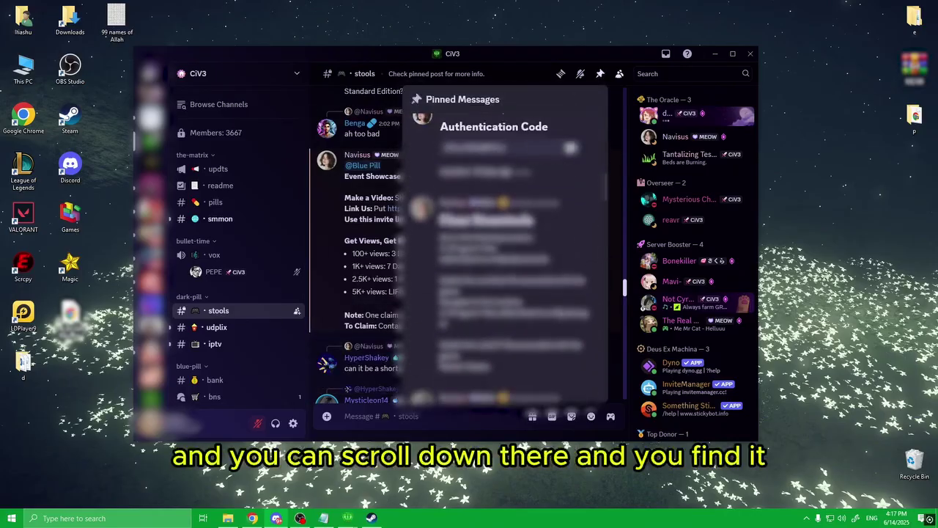
pyautogui.click(716, 53)
# Paste and submit the authentication code in LuaManifest, then move its window aside
pyautogui.click(716, 54)
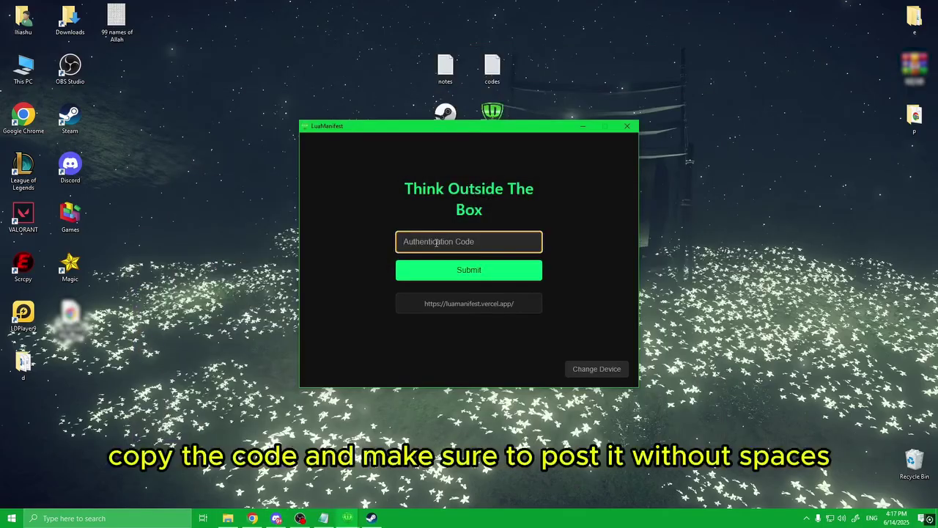
pyautogui.hotkey('ctrl', 'v')
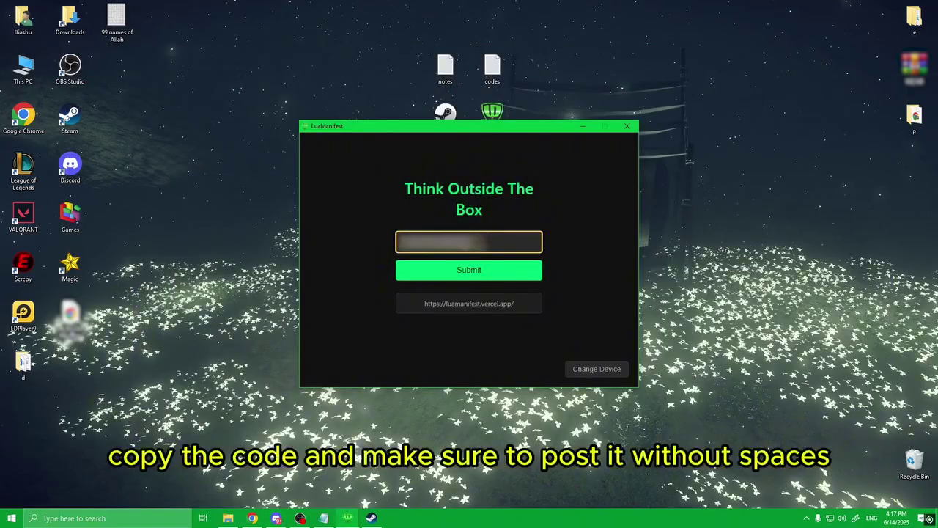
pyautogui.click(485, 270)
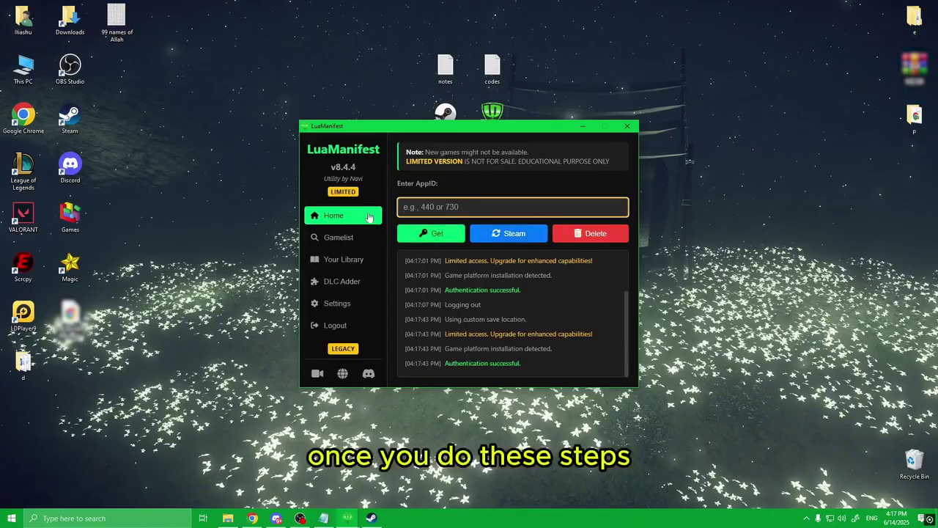
pyautogui.moveTo(466, 129); pyautogui.dragTo(428, 112)
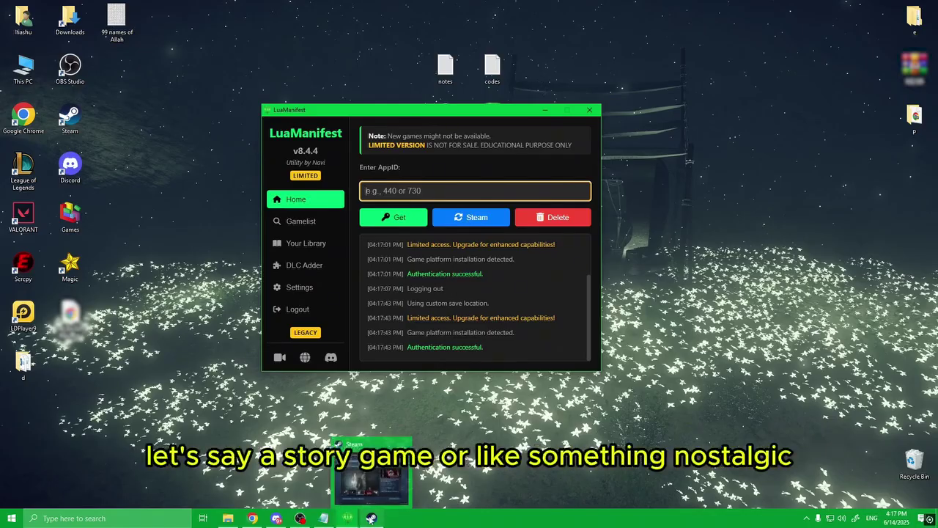
# Scroll the Resident Evil Revelations 2 Steam store page to its Add to Cart options
pyautogui.click(371, 518)
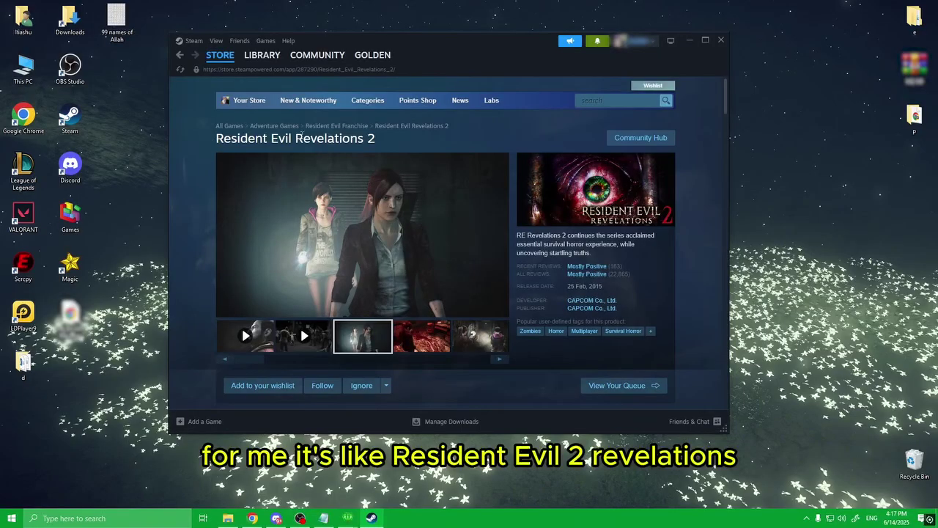
pyautogui.scroll(-3, 444, 168)
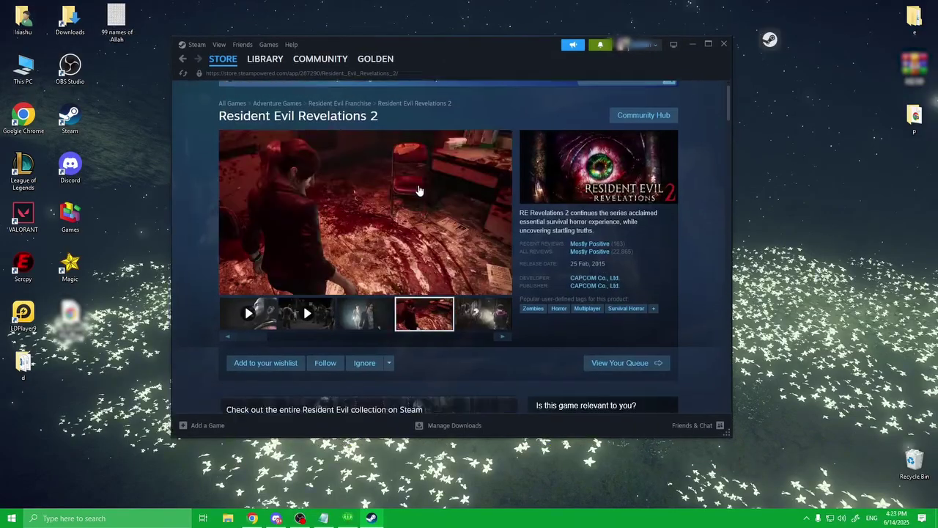
pyautogui.scroll(-2, 404, 242)
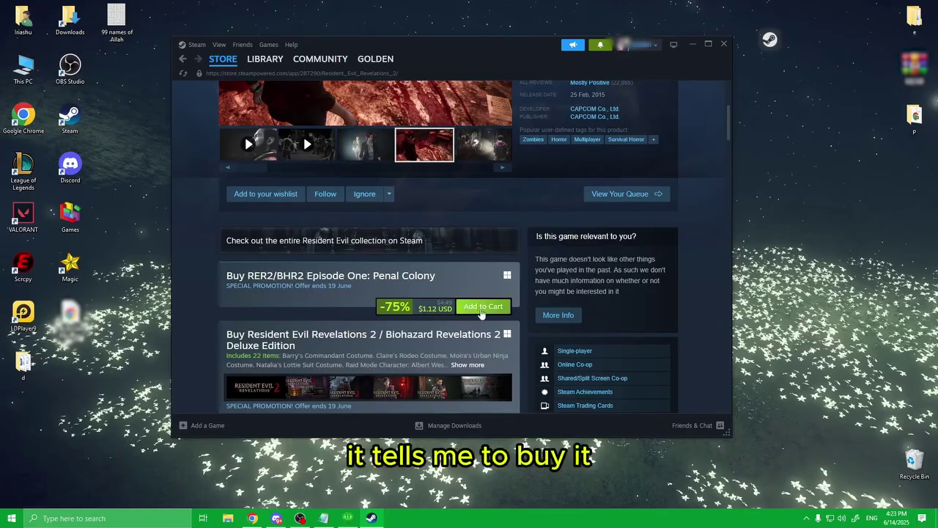
pyautogui.scroll(1, 462, 294)
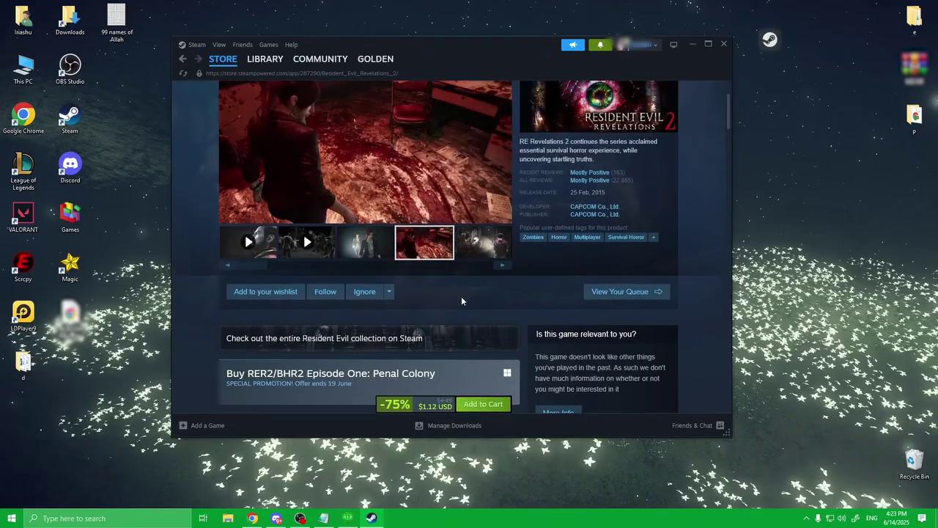
pyautogui.scroll(-4, 463, 301)
pyautogui.scroll(6, 386, 169)
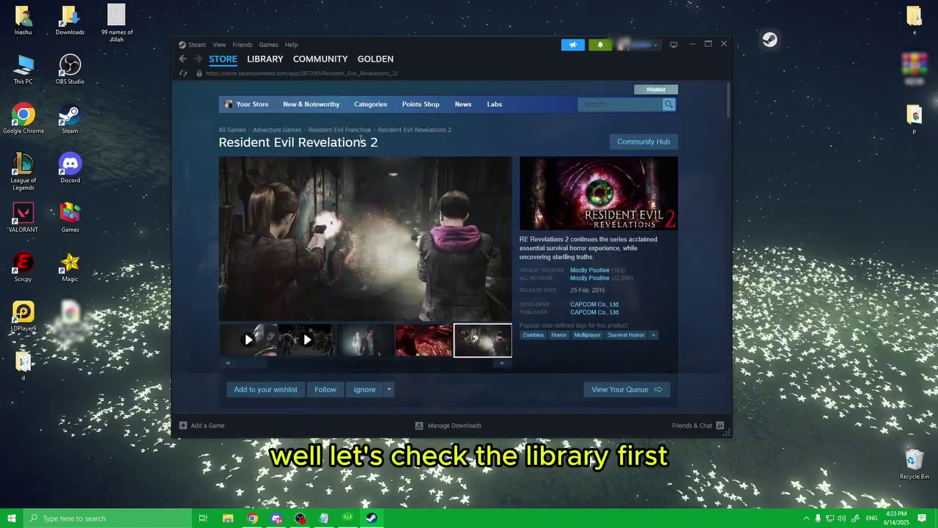
# Copy the Resident Evil Revelations 2 title and search the Steam library, finding no match
pyautogui.moveTo(374, 143); pyautogui.dragTo(213, 146)
pyautogui.rightClick(275, 169)
pyautogui.click(258, 160)
pyautogui.click(265, 58)
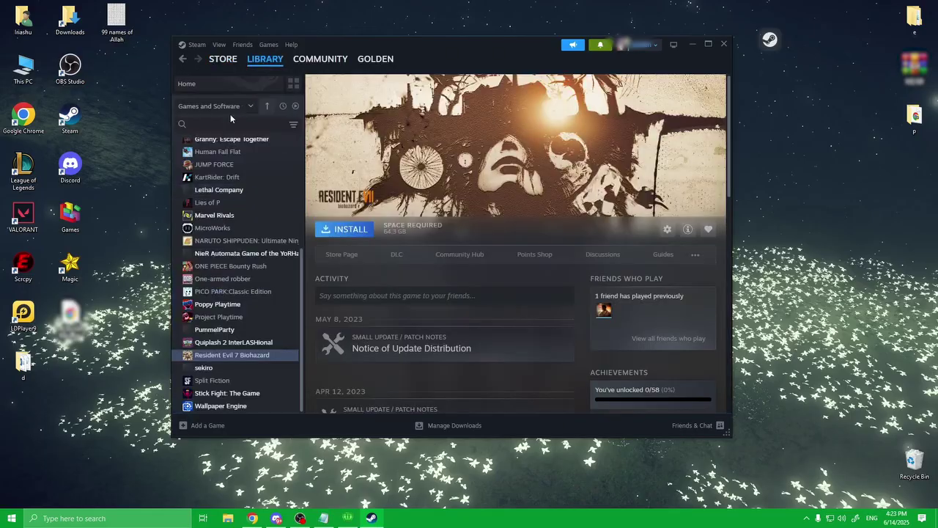
pyautogui.click(236, 124)
pyautogui.hotkey('ctrl', 'v')
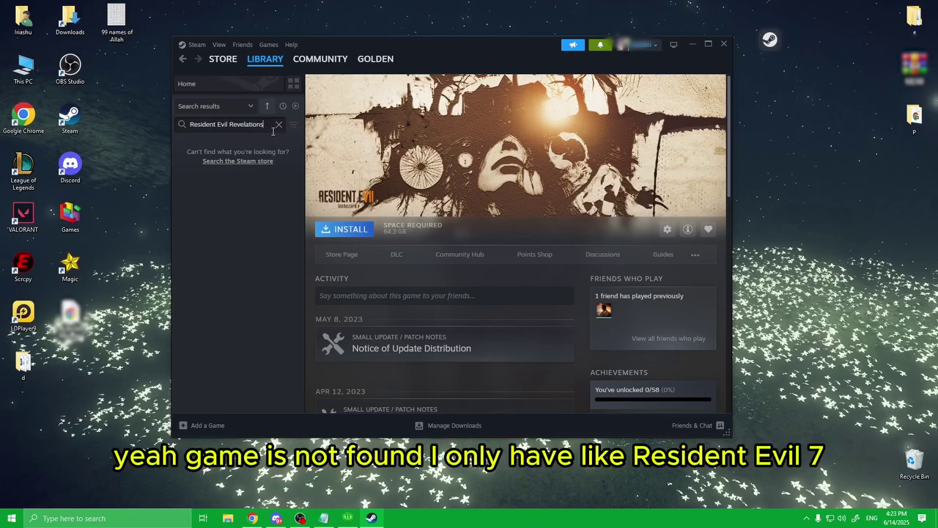
pyautogui.press('BackSpace')
pyautogui.press('BackSpace')
pyautogui.press('BackSpace')
pyautogui.press('BackSpace')
pyautogui.press('BackSpace')
pyautogui.press('BackSpace')
pyautogui.press('BackSpace')
pyautogui.press('BackSpace')
pyautogui.press('BackSpace')
pyautogui.press('BackSpace')
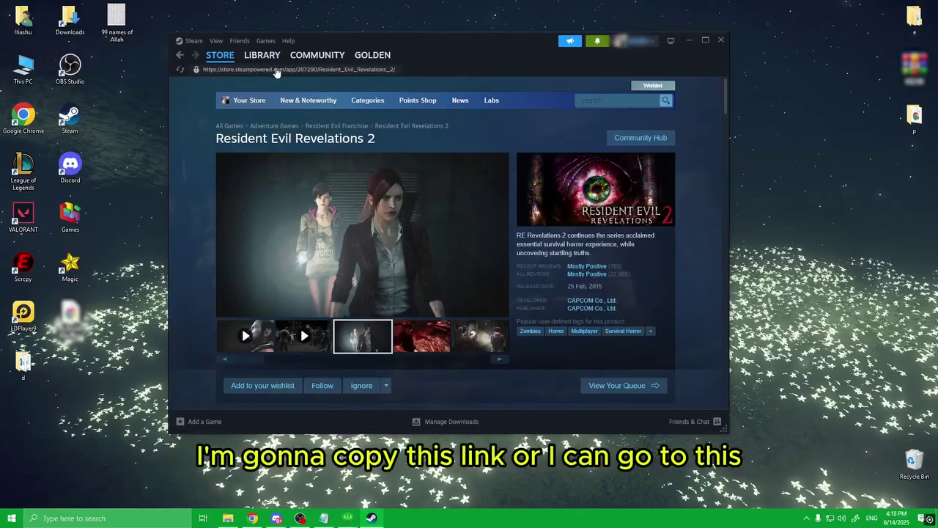
# Search SteamDB for 'resident evil 2'
pyautogui.click(256, 518)
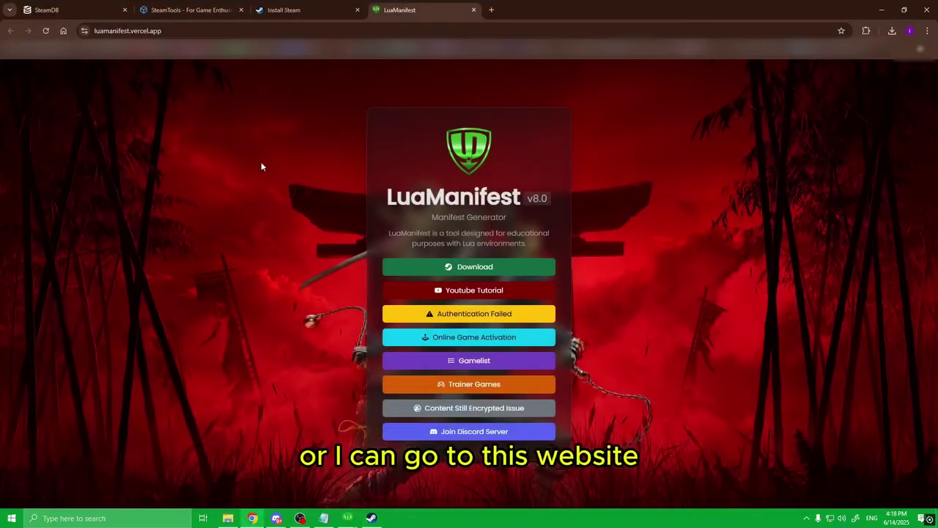
pyautogui.click(96, 10)
pyautogui.scroll(10, 286, 209)
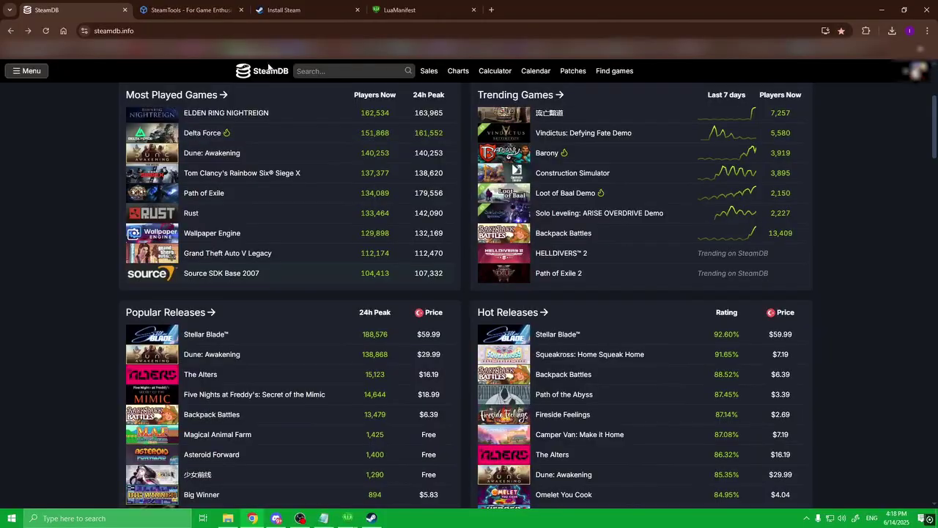
pyautogui.click(317, 71)
pyautogui.write('res')
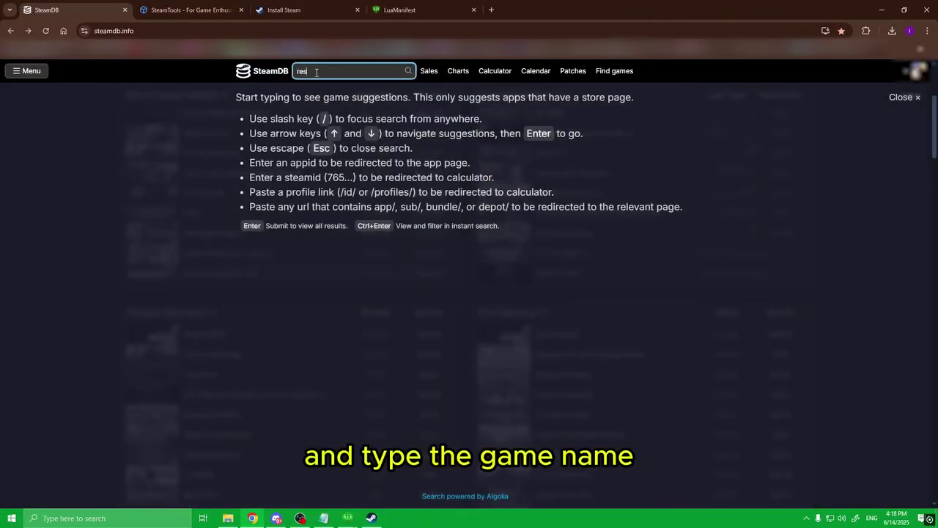
pyautogui.write('ident evil 2')
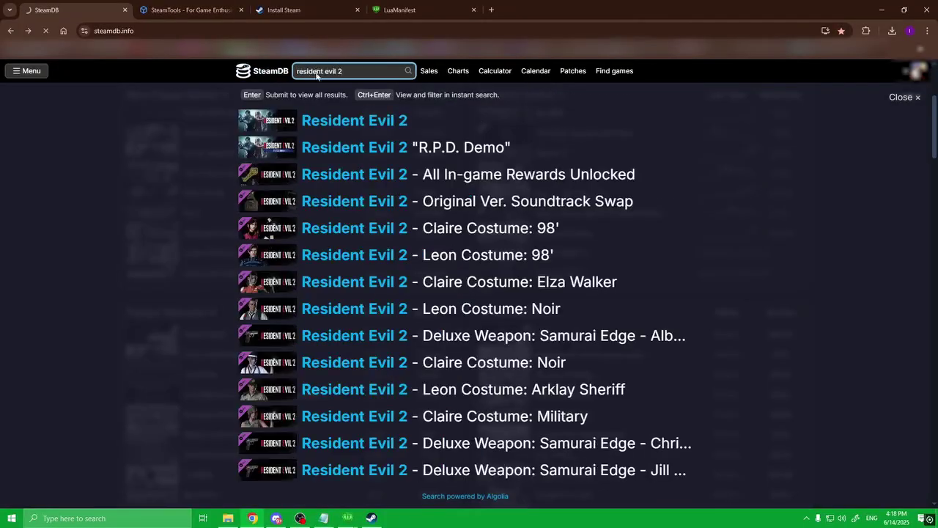
pyautogui.press('Return')
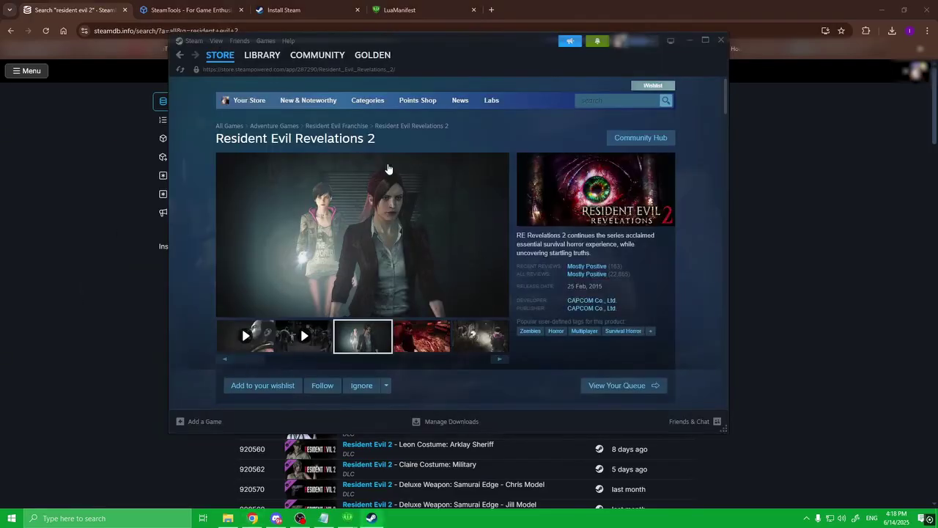
# Copy the full Resident Evil Revelations 2 title from Steam and search SteamDB with it
pyautogui.moveTo(378, 143); pyautogui.dragTo(210, 141)
pyautogui.hotkey('ctrl', 'c')
pyautogui.hotkey('alt', 'Tab')
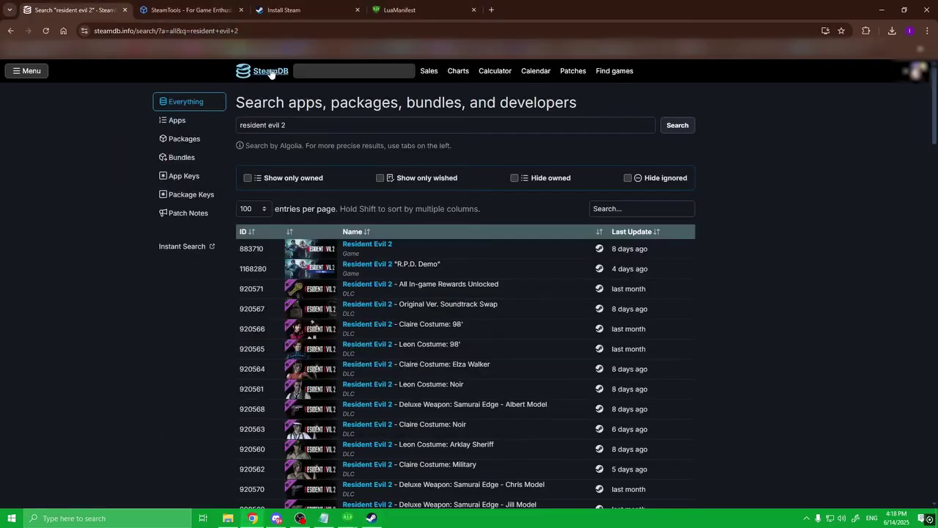
pyautogui.click(330, 71)
pyautogui.hotkey('ctrl', 'v')
pyautogui.press('Return')
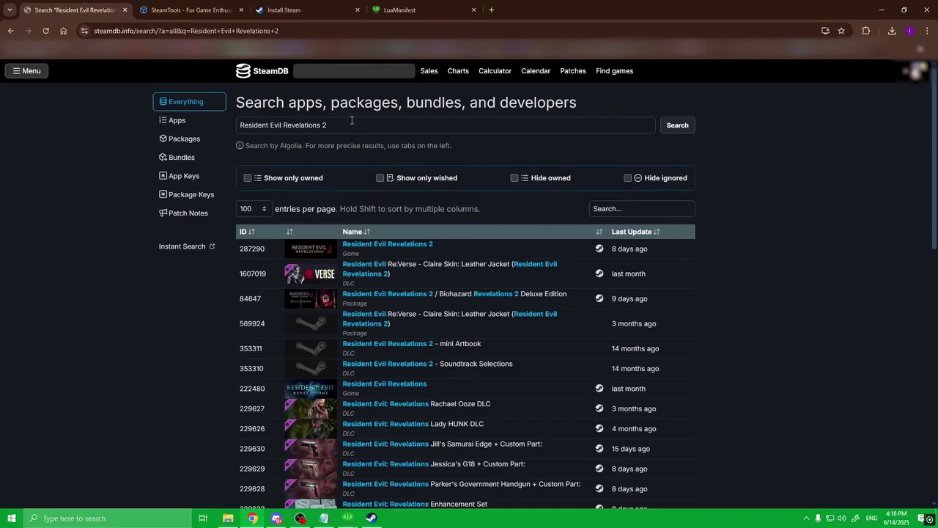
# Open the Resident Evil Revelations 2 app page and copy App ID 287290
pyautogui.click(352, 245)
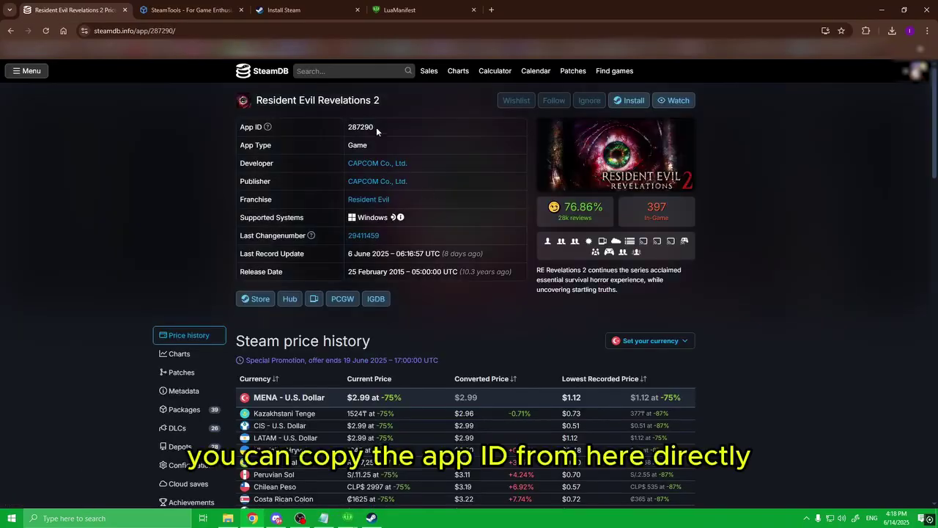
pyautogui.moveTo(374, 126); pyautogui.dragTo(347, 129)
pyautogui.rightClick(365, 130)
pyautogui.click(375, 143)
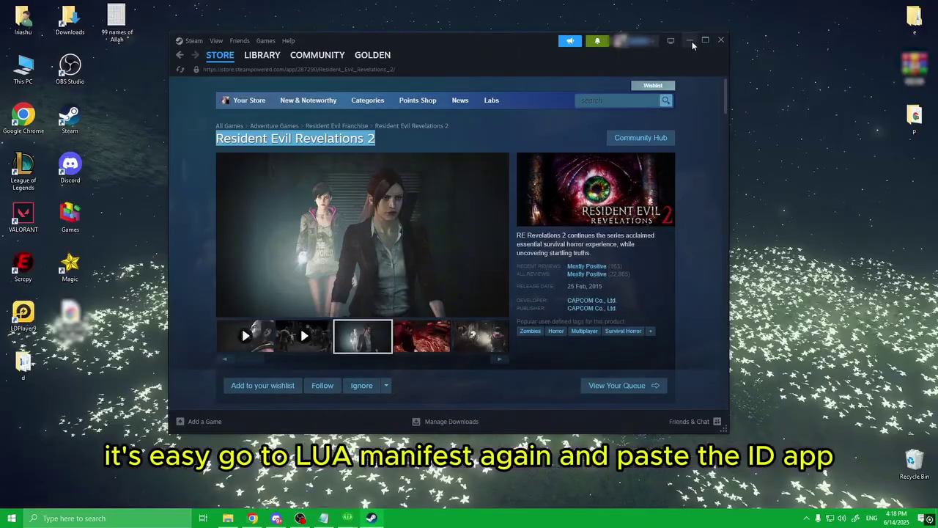
# Fetch the manifest for App ID 287290 in LuaManifest
pyautogui.click(690, 41)
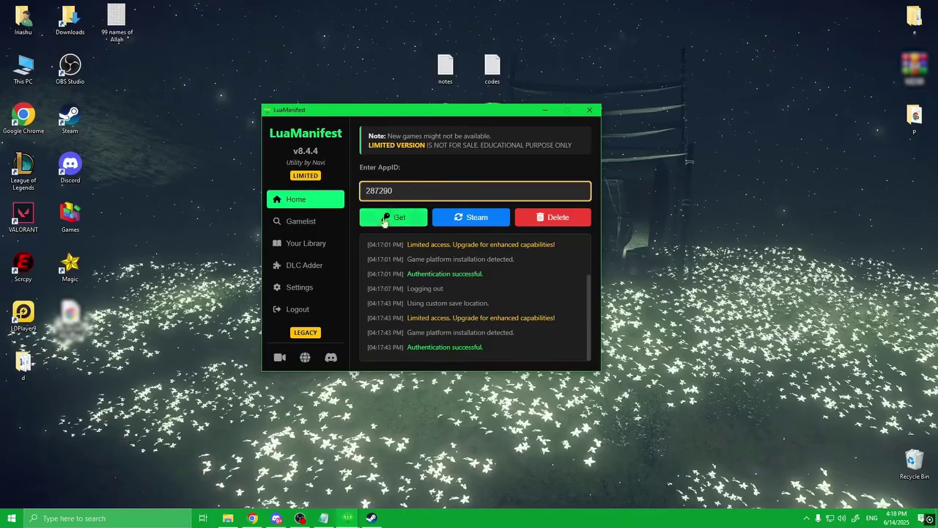
pyautogui.click(396, 220)
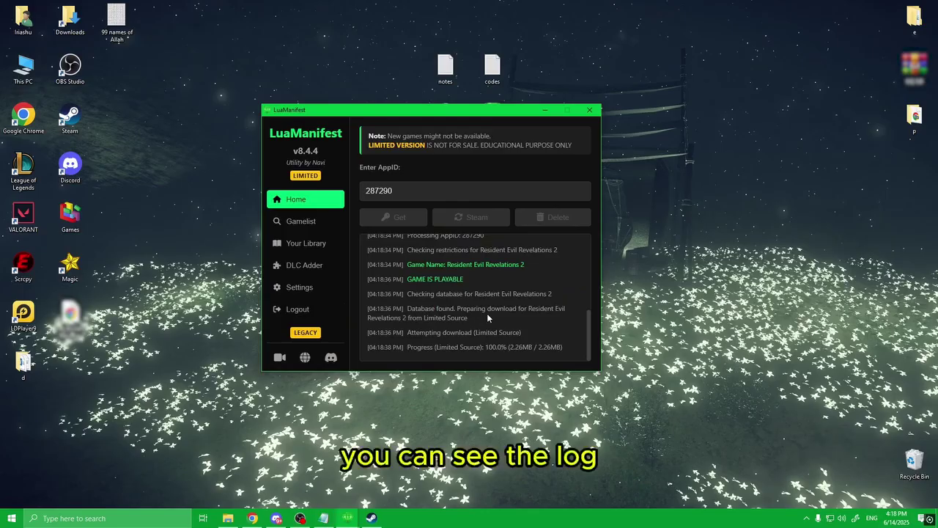
pyautogui.scroll(5, 403, 300)
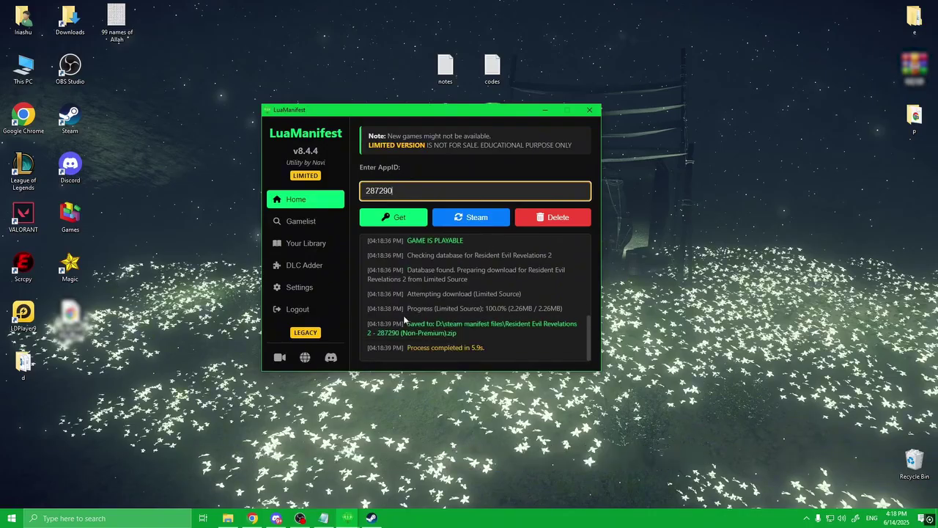
# Refresh the D:\steam manifest files folder to show the Resident Evil Revelations 2 - 287290 ZIP
pyautogui.moveTo(408, 322); pyautogui.dragTo(439, 334)
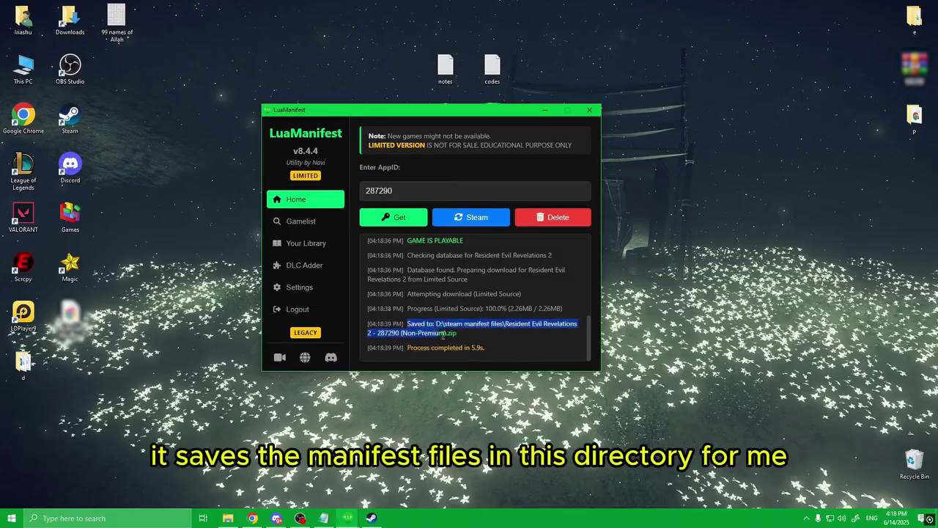
pyautogui.click(228, 518)
pyautogui.rightClick(346, 361)
pyautogui.click(368, 397)
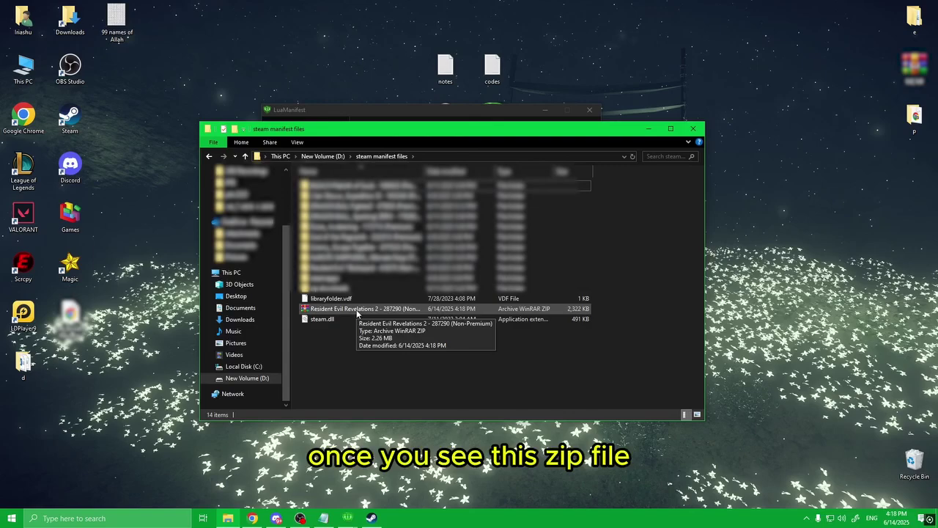
# Launch SteamTools from the desktop and check its unlock modes in the operation menu
pyautogui.click(544, 110)
pyautogui.doubleClick(445, 112)
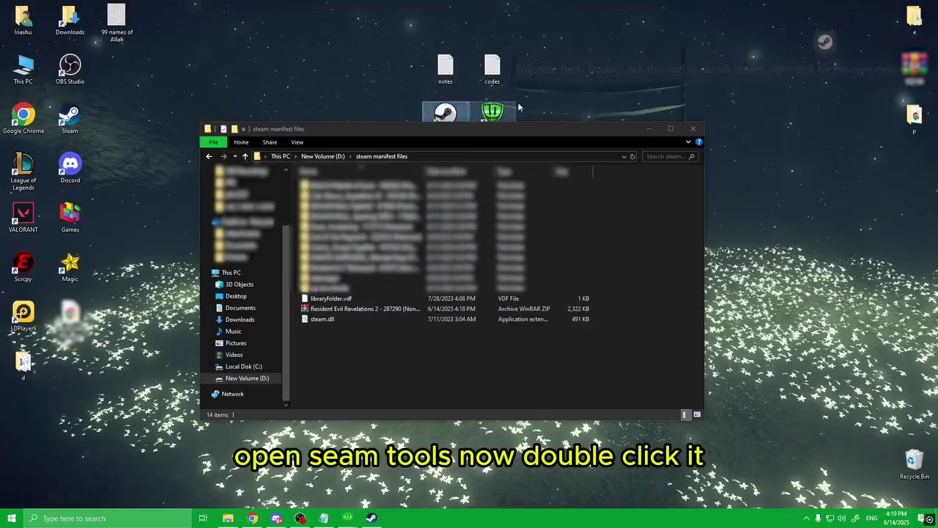
pyautogui.rightClick(825, 42)
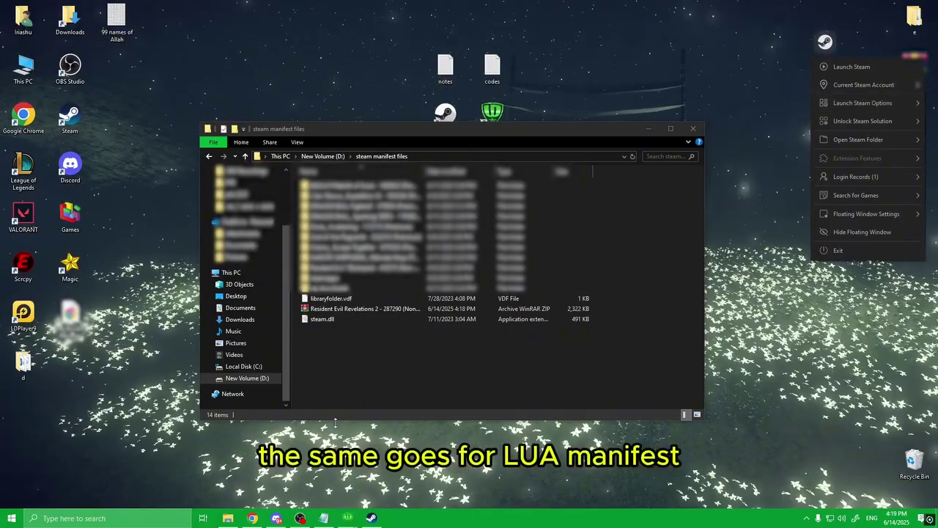
# Confirm Game Mode is on in LuaManifest Settings, then return Home and minimize LuaManifest
pyautogui.click(348, 518)
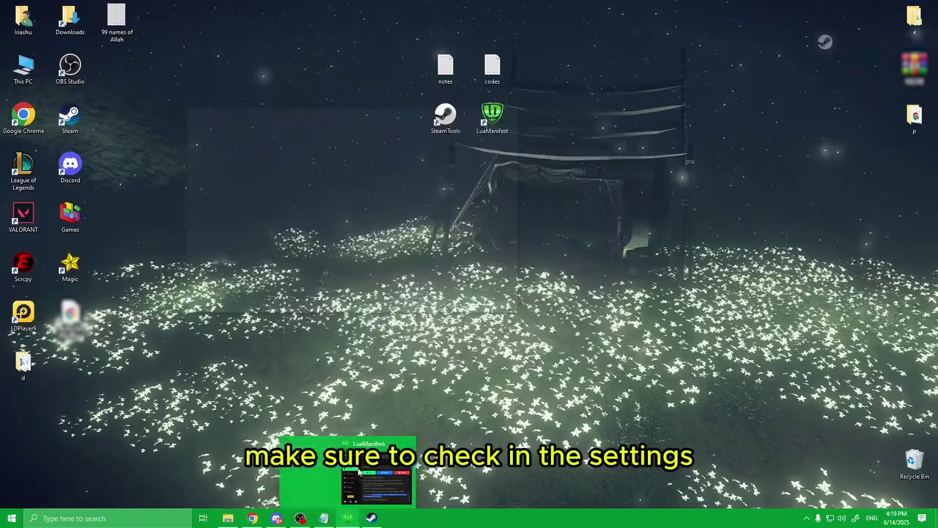
pyautogui.click(381, 473)
pyautogui.click(299, 286)
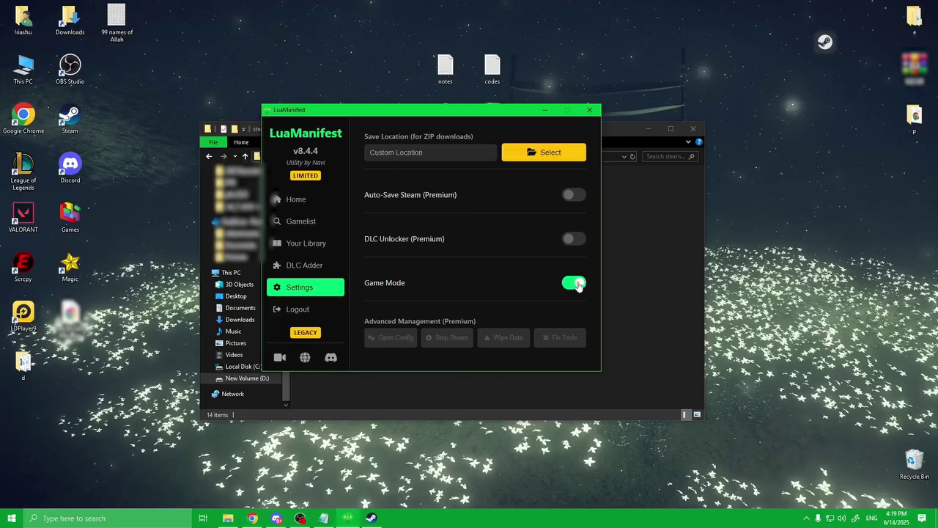
pyautogui.click(296, 199)
pyautogui.click(545, 109)
# Open the Resident Evil Revelations 2 zip and drop all its lua and manifest files onto SteamTools
pyautogui.doubleClick(372, 309)
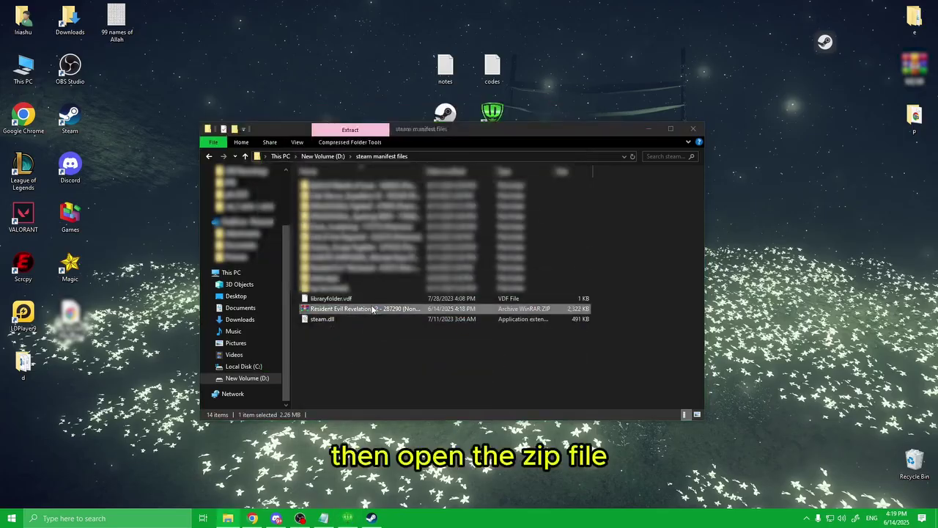
pyautogui.press('Escape')
pyautogui.hotkey('ctrl', 'a')
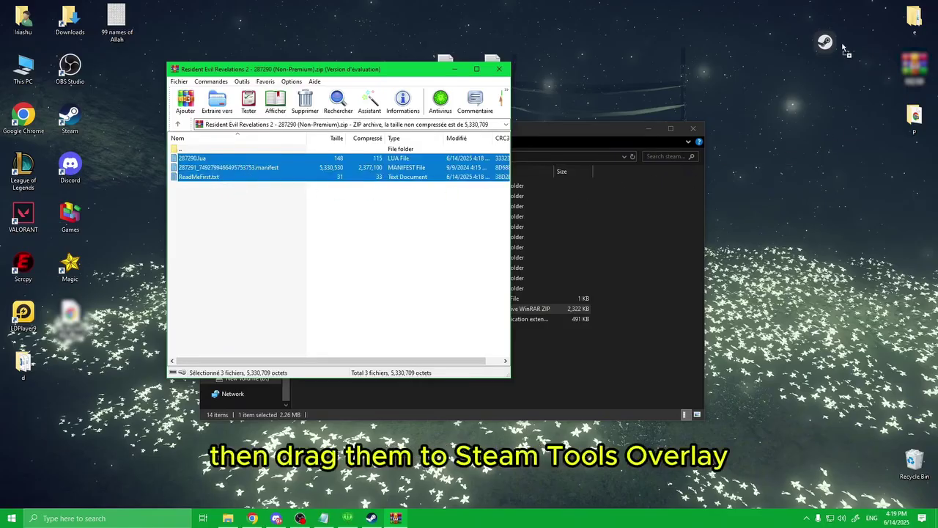
pyautogui.moveTo(824, 40); pyautogui.dragTo(824, 41)
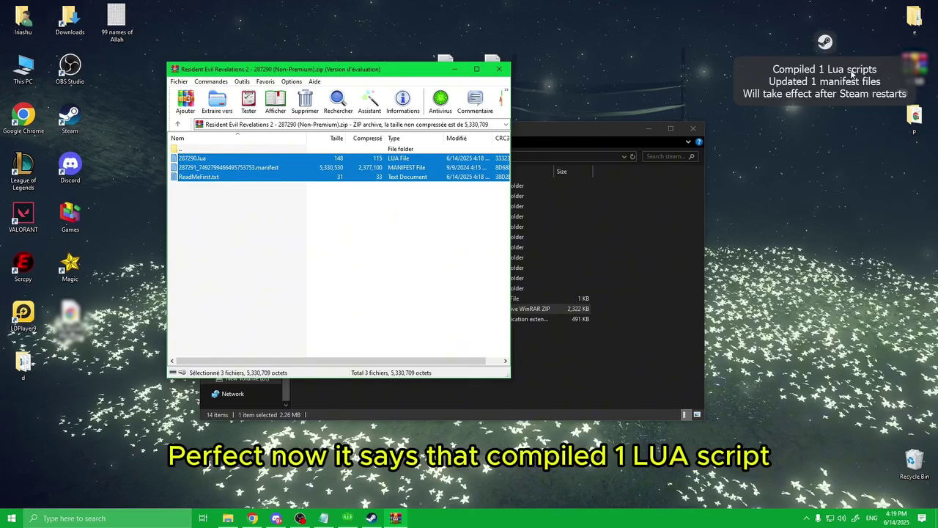
# Close the WinRAR archive and the steam manifest files folder
pyautogui.click(500, 69)
pyautogui.moveTo(574, 134); pyautogui.dragTo(610, 114)
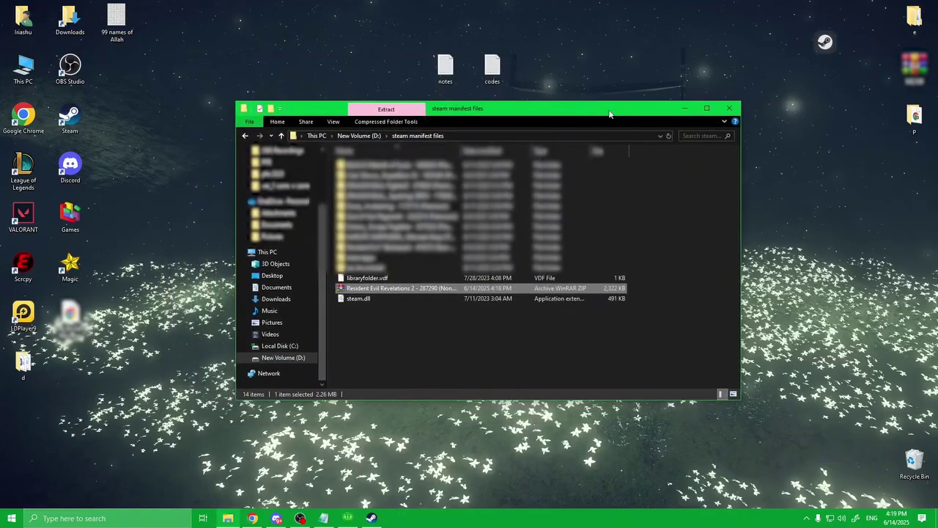
pyautogui.click(730, 108)
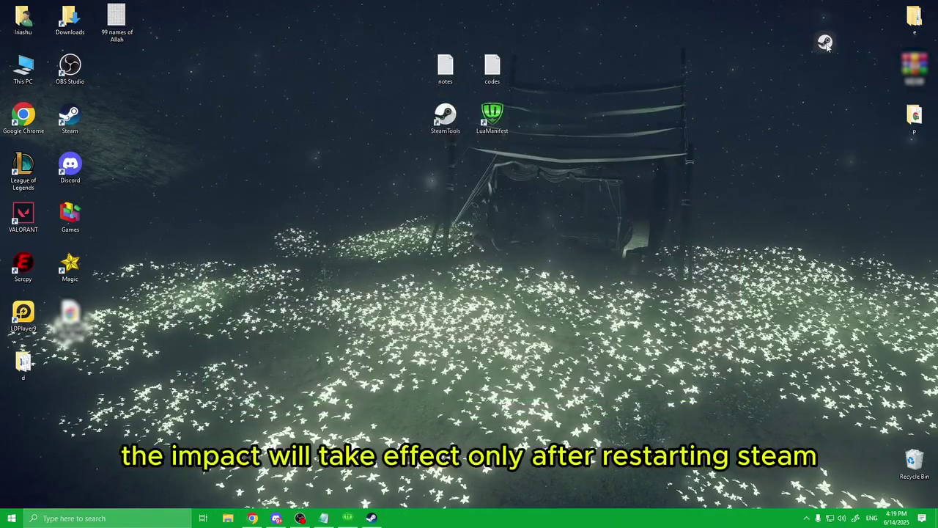
# Choose Restart Steam from the SteamTools floating icon's menu
pyautogui.rightClick(667, 125)
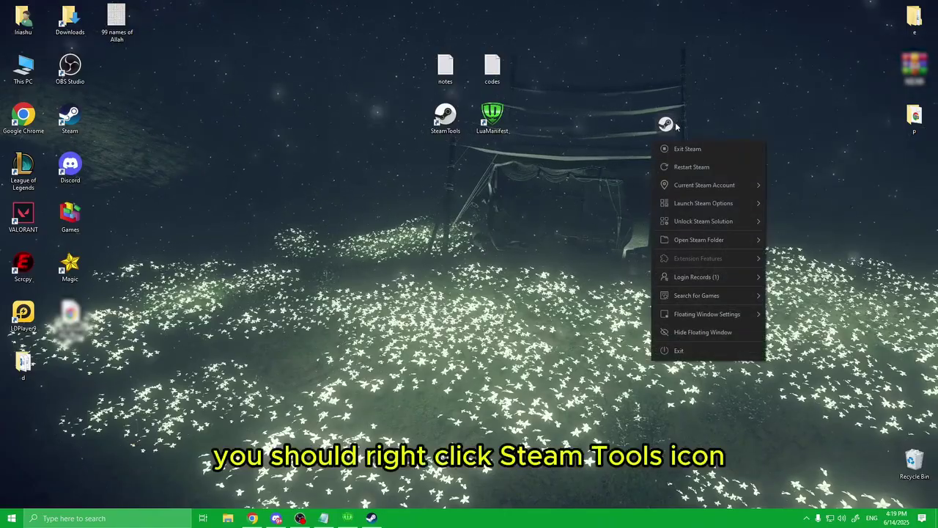
pyautogui.click(724, 167)
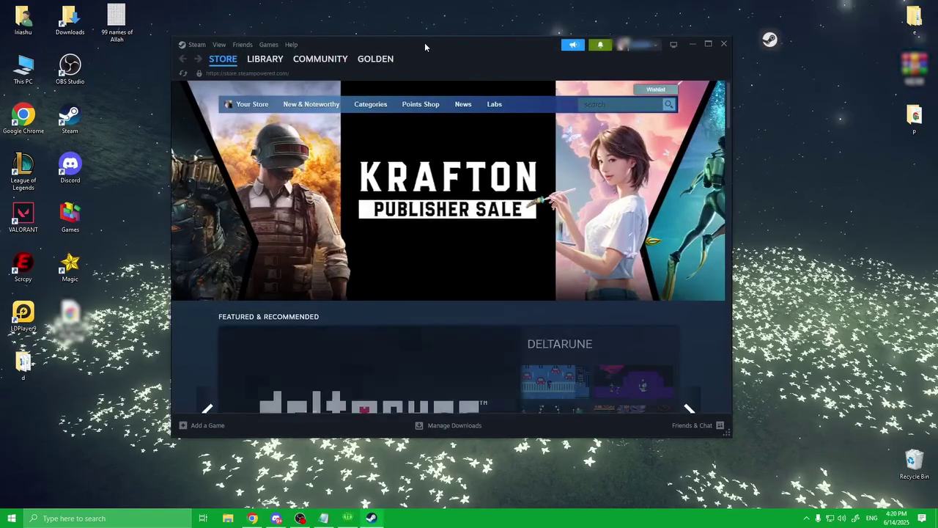
# Confirm Resident Evil Revelations 2 is listed and installable in the Steam library
pyautogui.moveTo(258, 62)
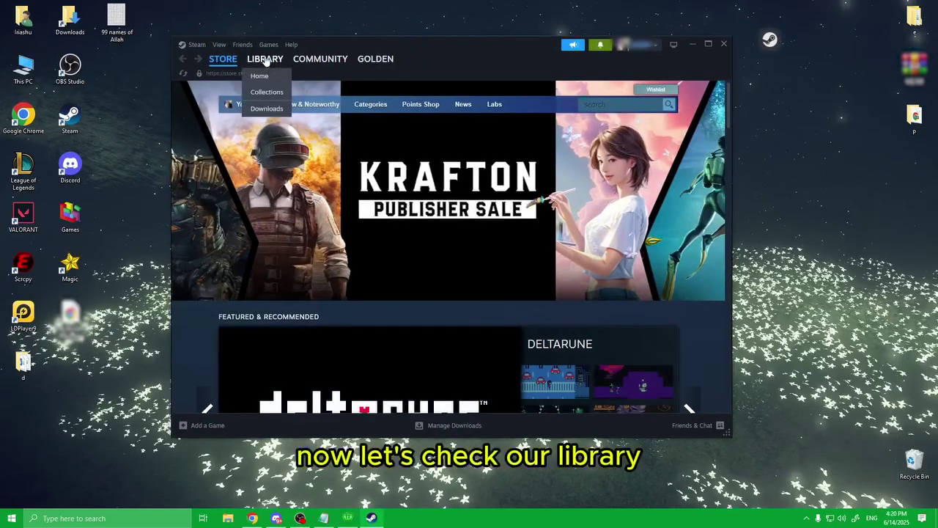
pyautogui.click(267, 61)
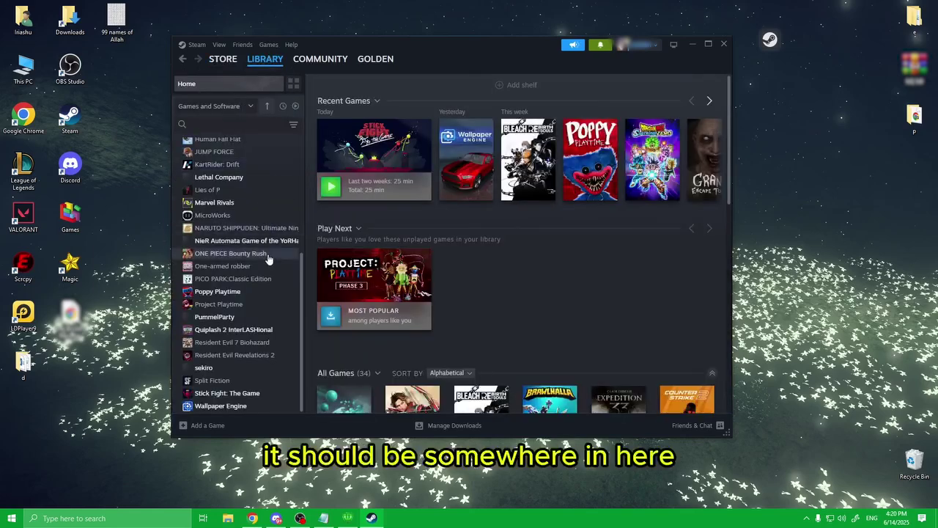
pyautogui.click(264, 356)
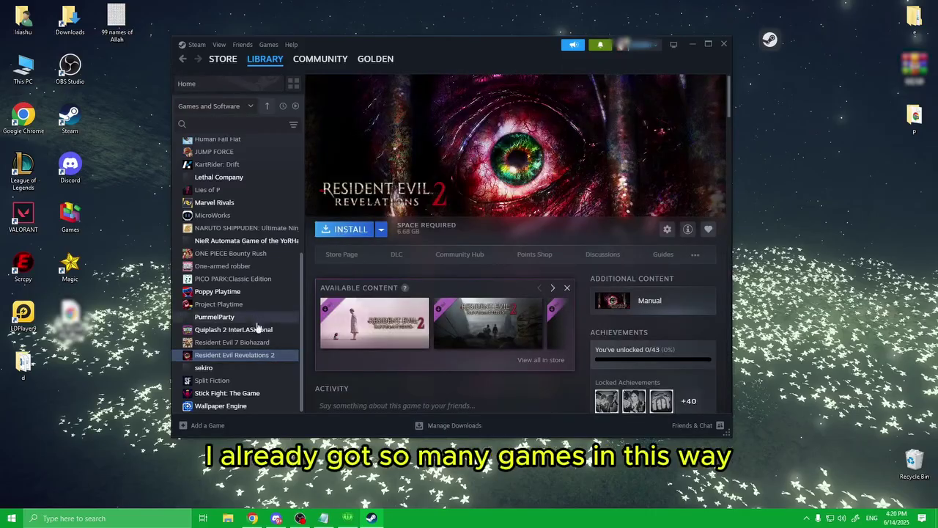
# View the BLEACH Rebirth of Souls library page, then minimize Steam
pyautogui.scroll(3, 266, 348)
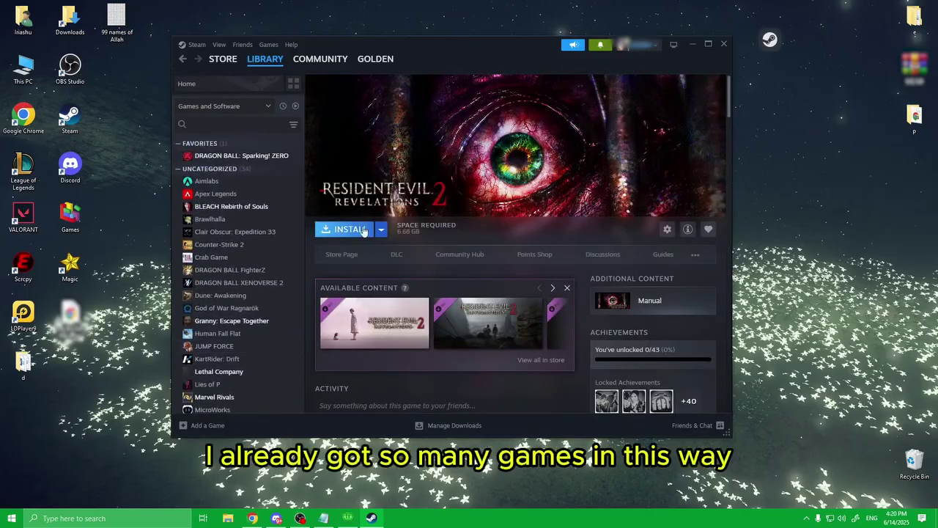
pyautogui.click(244, 209)
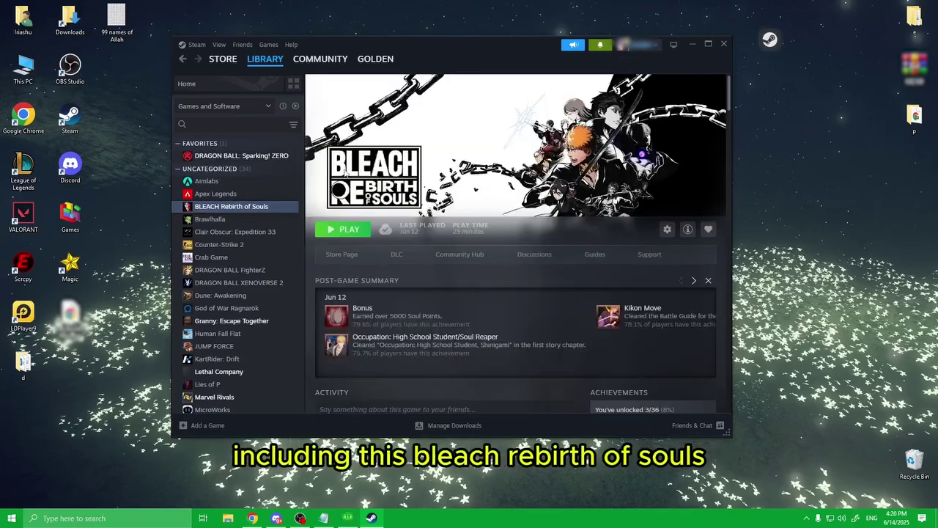
pyautogui.scroll(-5, 262, 272)
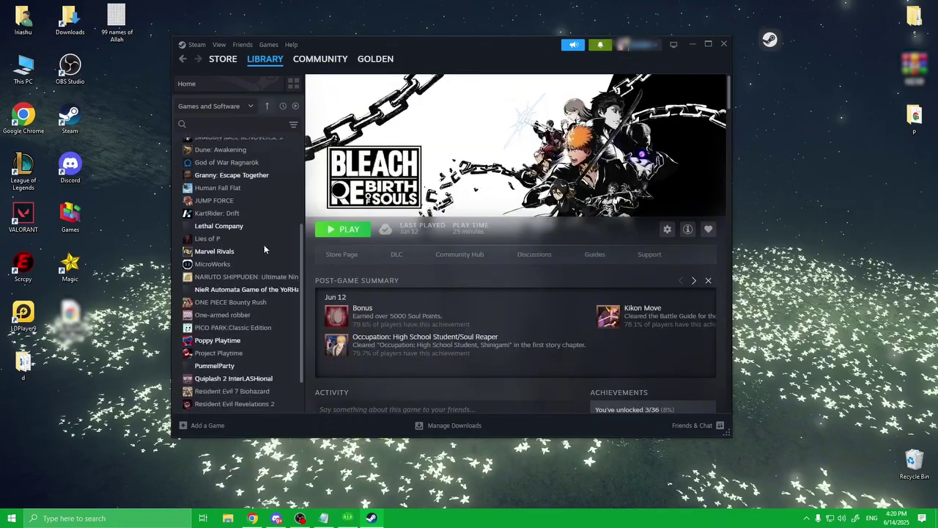
pyautogui.scroll(8, 262, 272)
pyautogui.click(692, 45)
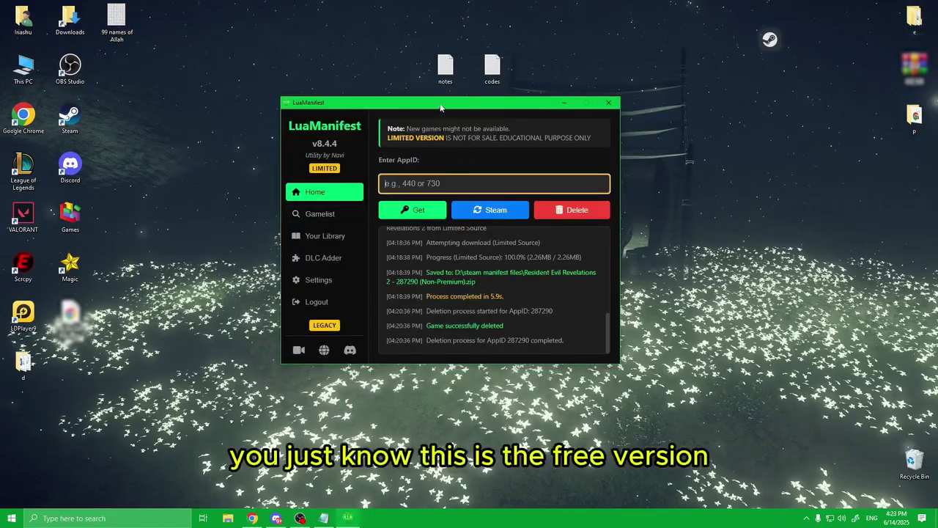
# Browse LuaManifest's Gamelist, Your Library, DLC Adder and Settings pages, then reopen Gamelist's search
pyautogui.moveTo(440, 108); pyautogui.dragTo(435, 99)
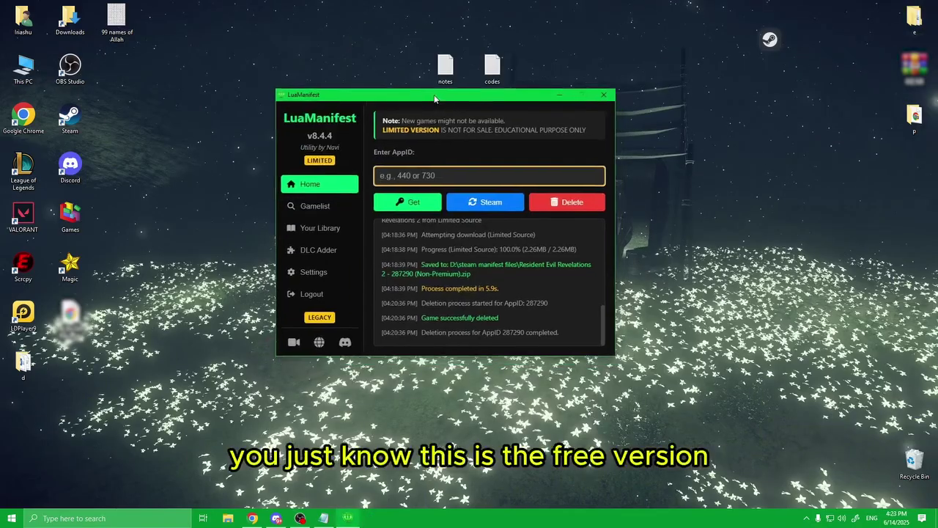
pyautogui.click(327, 207)
pyautogui.click(327, 229)
pyautogui.click(327, 249)
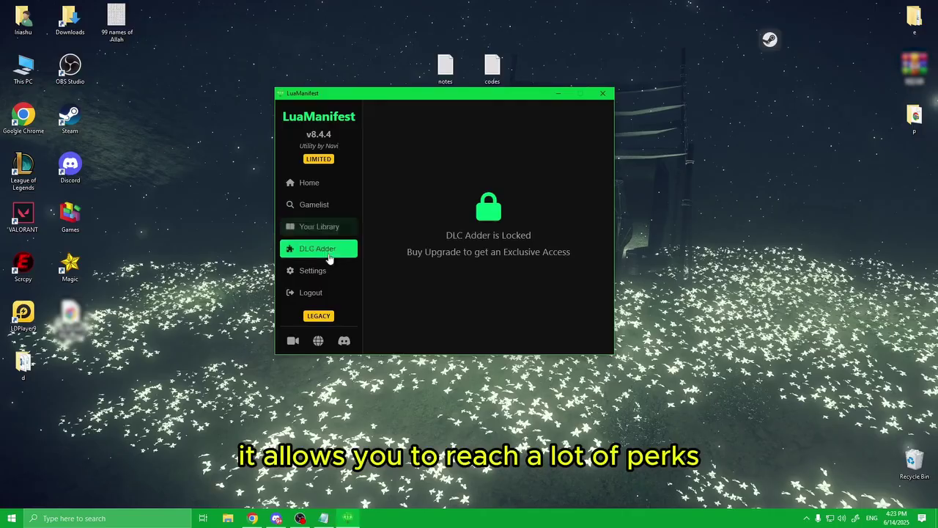
pyautogui.click(330, 272)
pyautogui.click(322, 183)
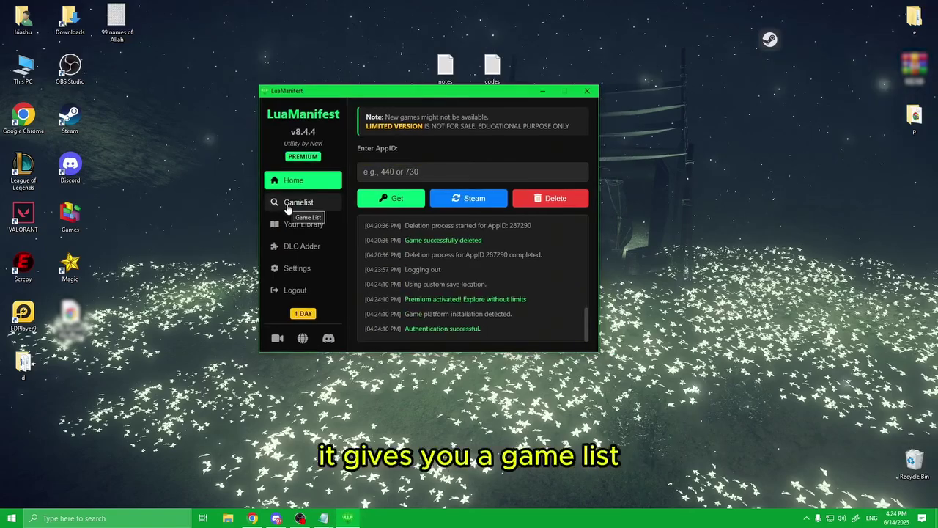
pyautogui.click(294, 202)
pyautogui.click(422, 117)
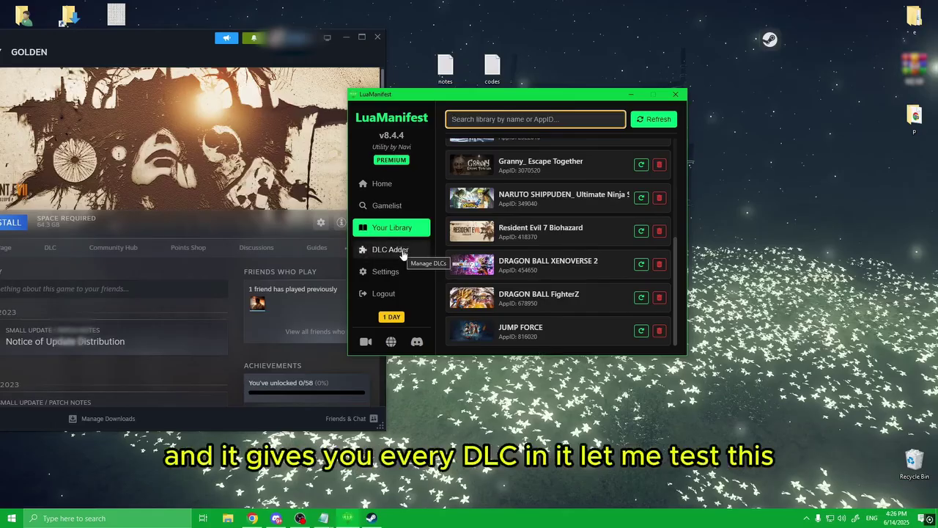
# Copy BLEACH Rebirth of Souls' AppID 1689620 from LuaManifest's Your Library list
pyautogui.click(402, 253)
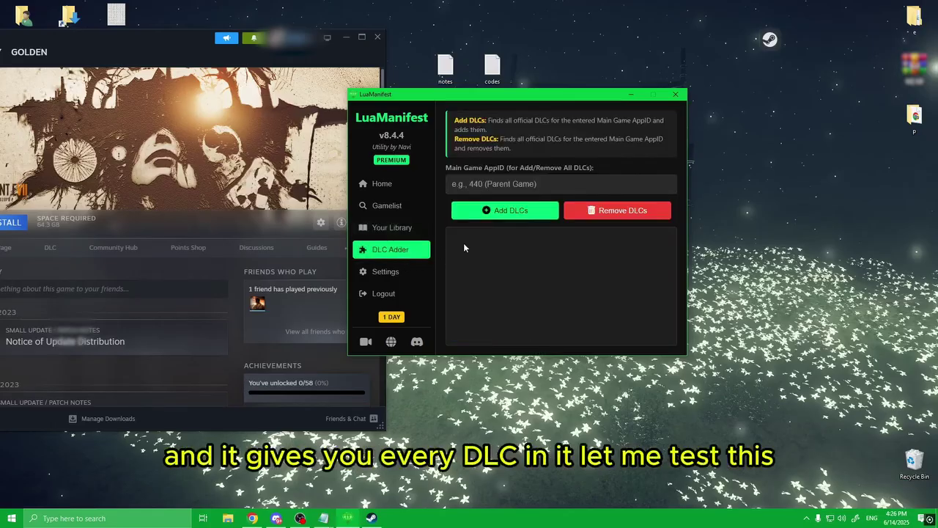
pyautogui.click(543, 184)
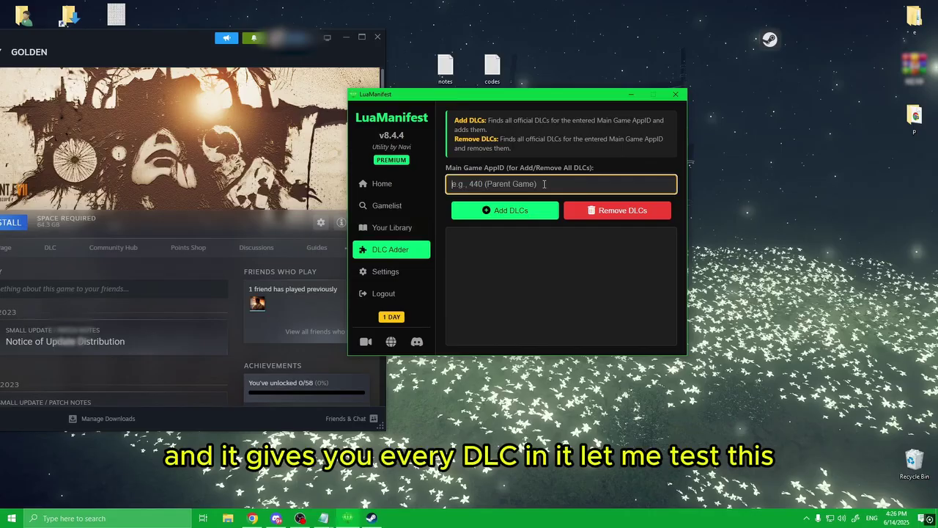
pyautogui.click(254, 518)
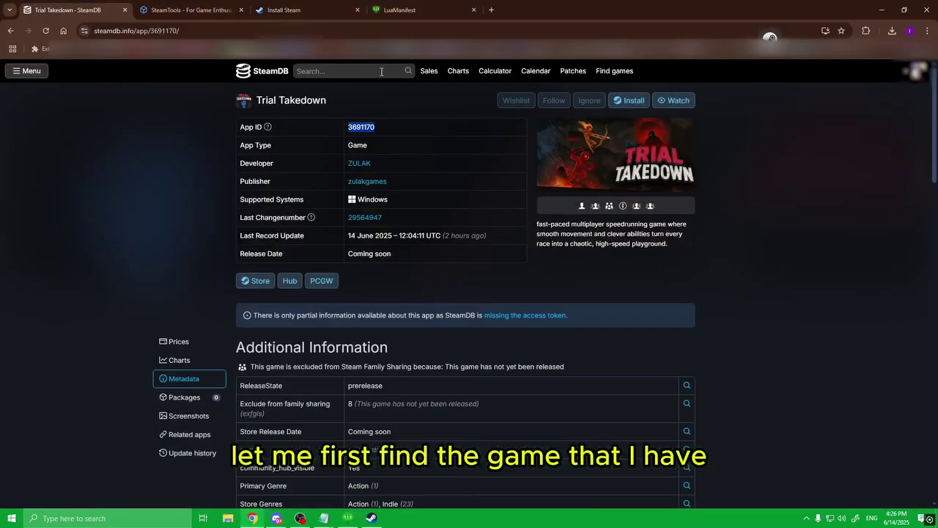
pyautogui.click(880, 8)
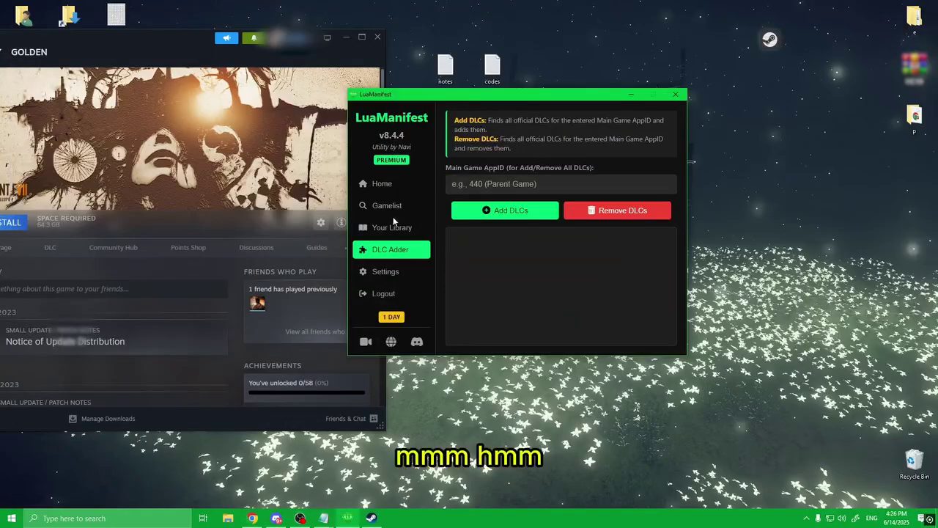
pyautogui.click(366, 227)
pyautogui.scroll(3, 574, 289)
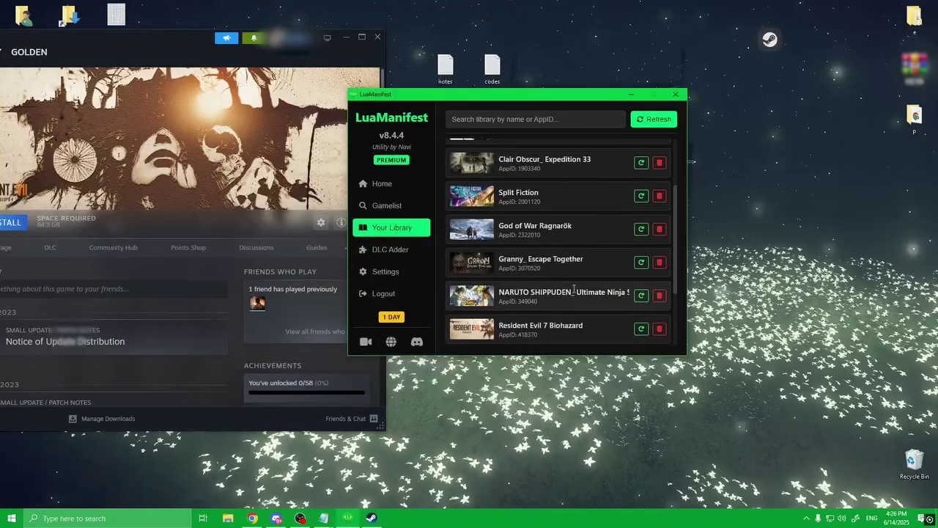
pyautogui.scroll(3, 572, 257)
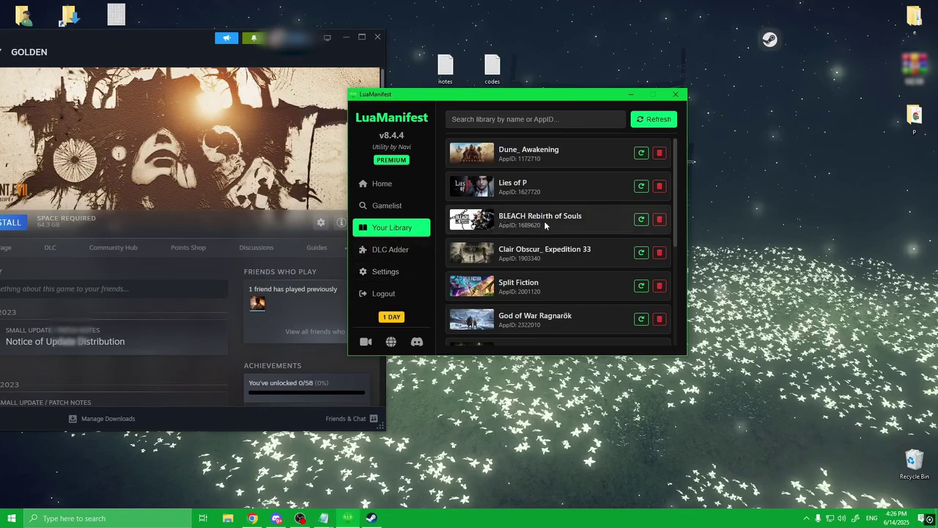
pyautogui.moveTo(545, 225); pyautogui.dragTo(526, 228)
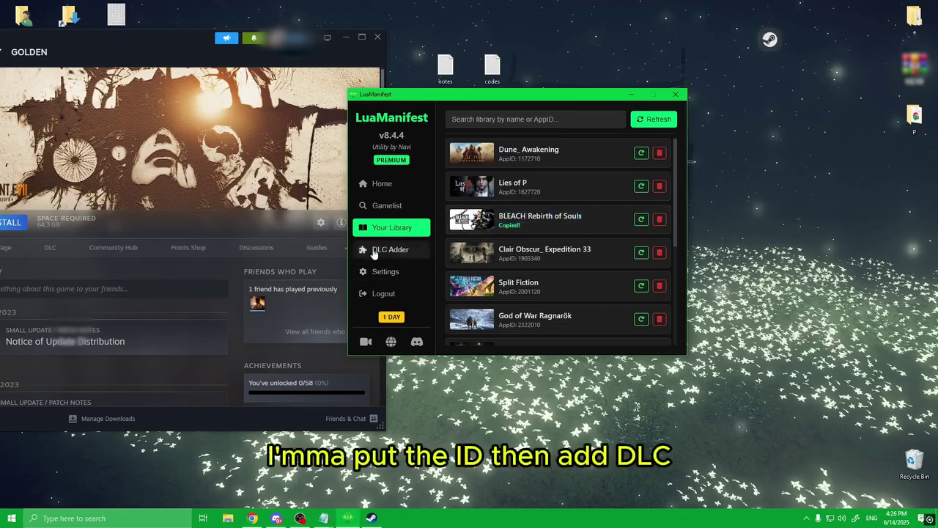
# Paste 1689620 into DLC Adder to add BLEACH's five DLCs, then check Settings
pyautogui.click(390, 250)
pyautogui.click(520, 183)
pyautogui.write('1689620')
pyautogui.click(513, 211)
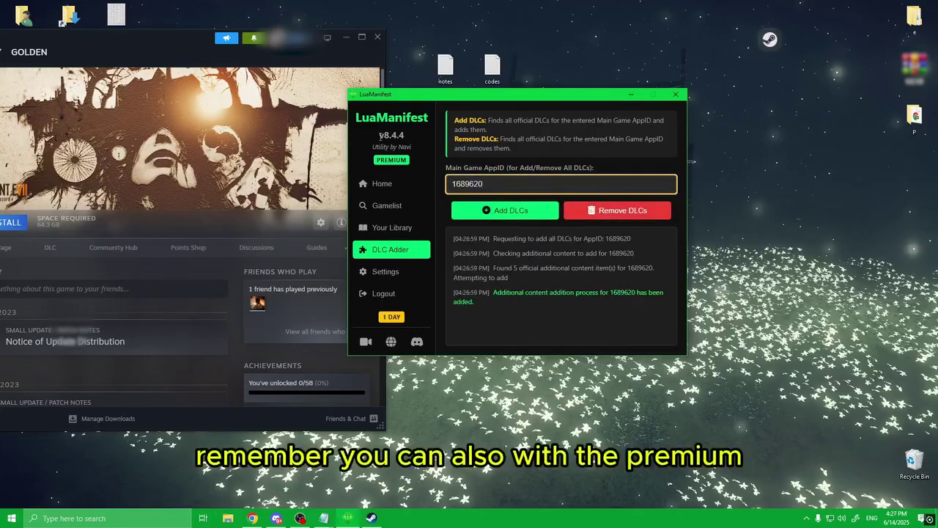
pyautogui.click(395, 276)
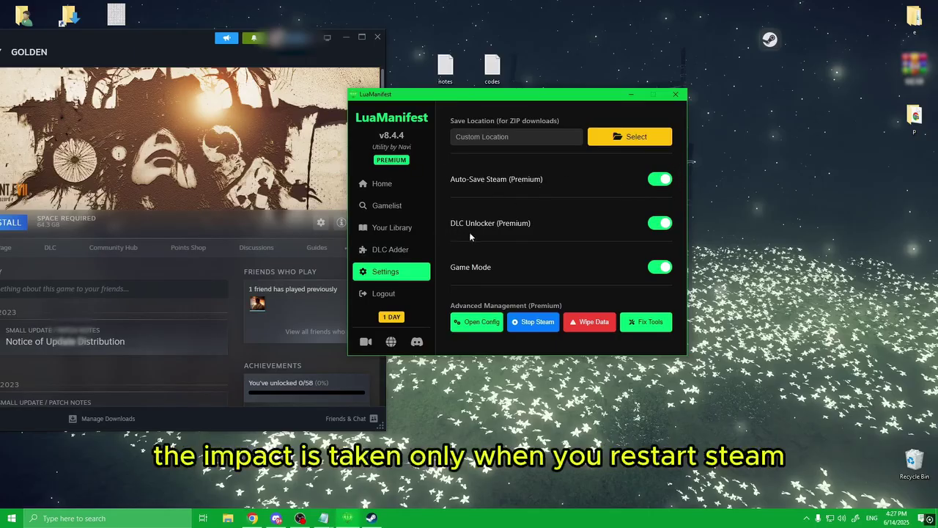
# Close the Steam client and relaunch it with the Steam button on LuaManifest's home page
pyautogui.click(409, 189)
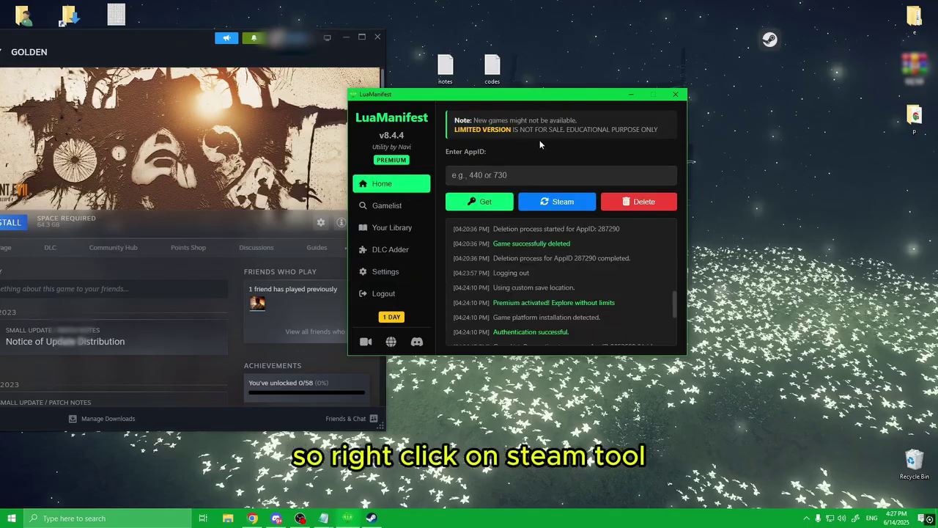
pyautogui.click(378, 36)
pyautogui.rightClick(769, 40)
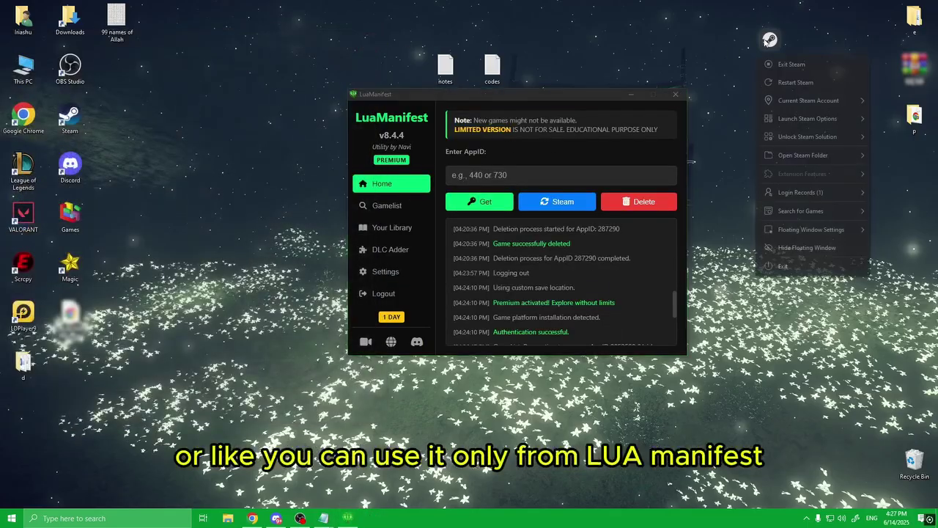
pyautogui.click(576, 163)
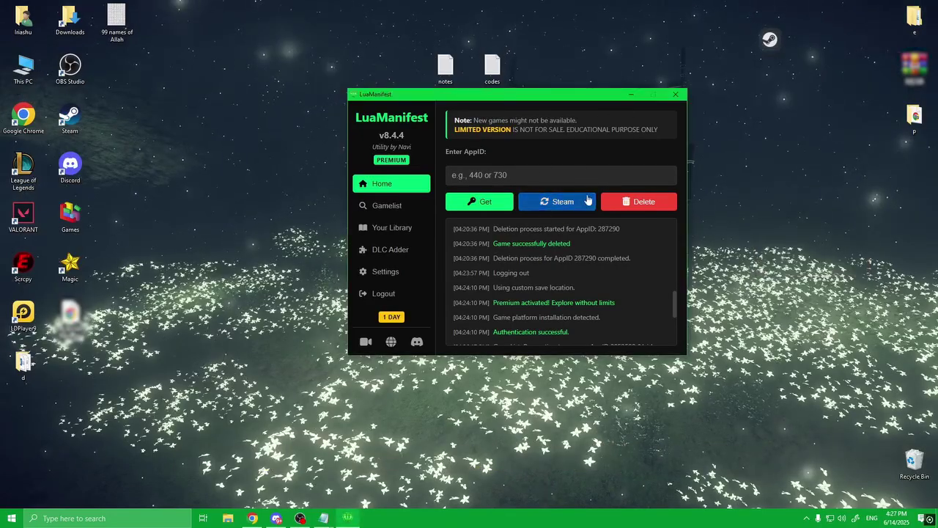
pyautogui.click(558, 202)
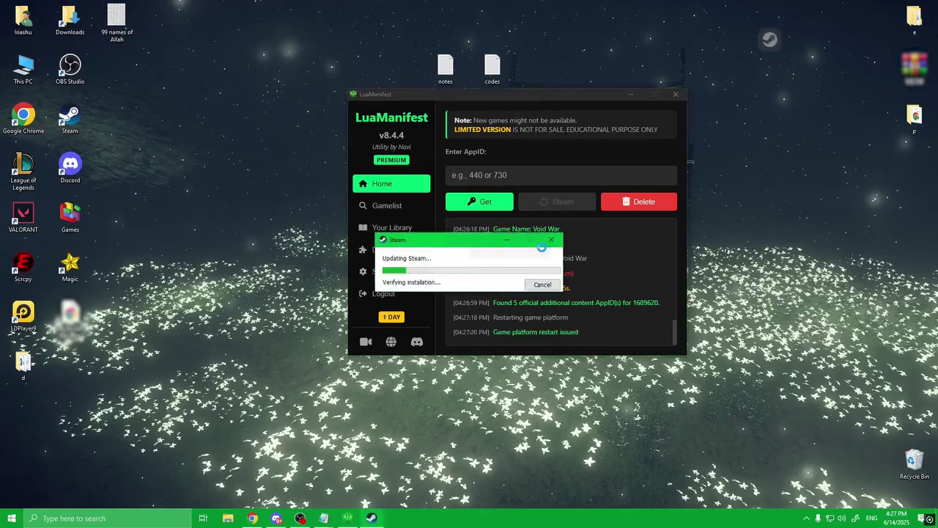
pyautogui.moveTo(571, 94); pyautogui.dragTo(546, 115)
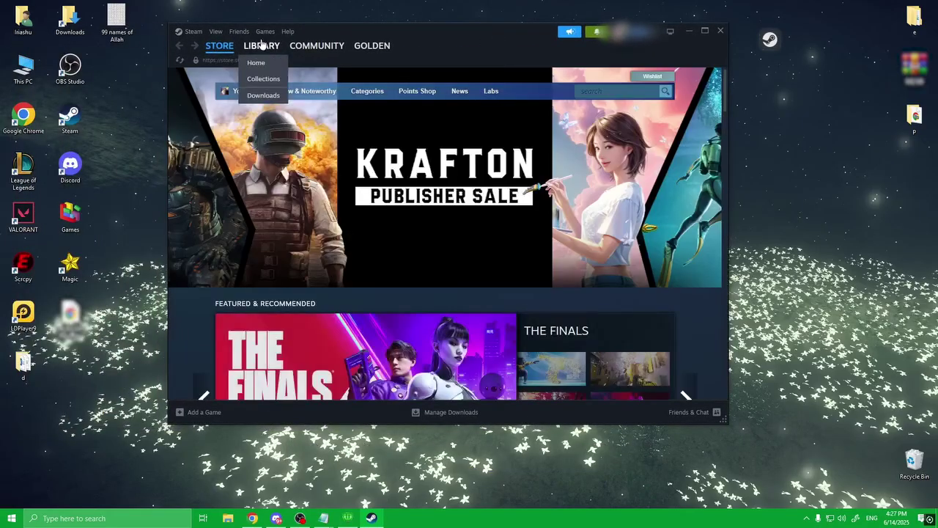
# Open BLEACH Rebirth of Souls' Properties from the Steam library and view its DLC list
pyautogui.click(262, 45)
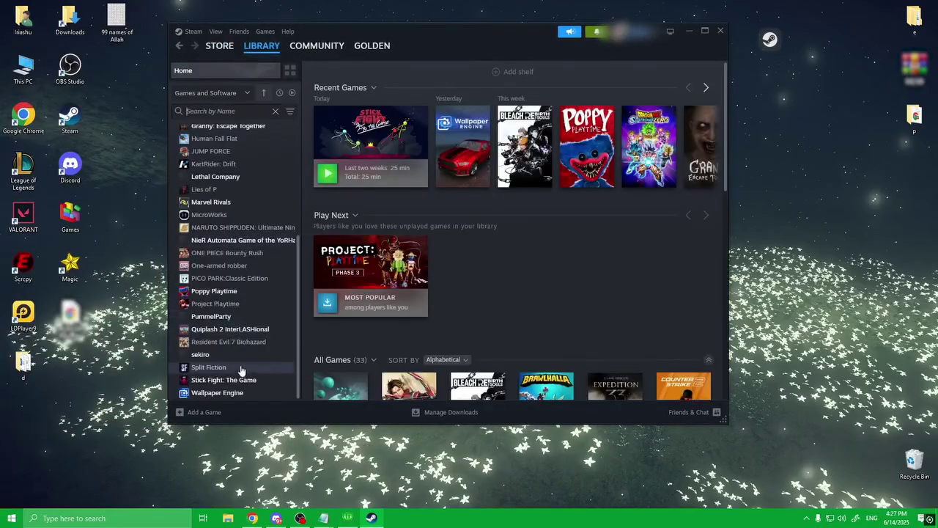
pyautogui.scroll(2, 245, 377)
pyautogui.scroll(3, 240, 352)
pyautogui.scroll(-5, 233, 219)
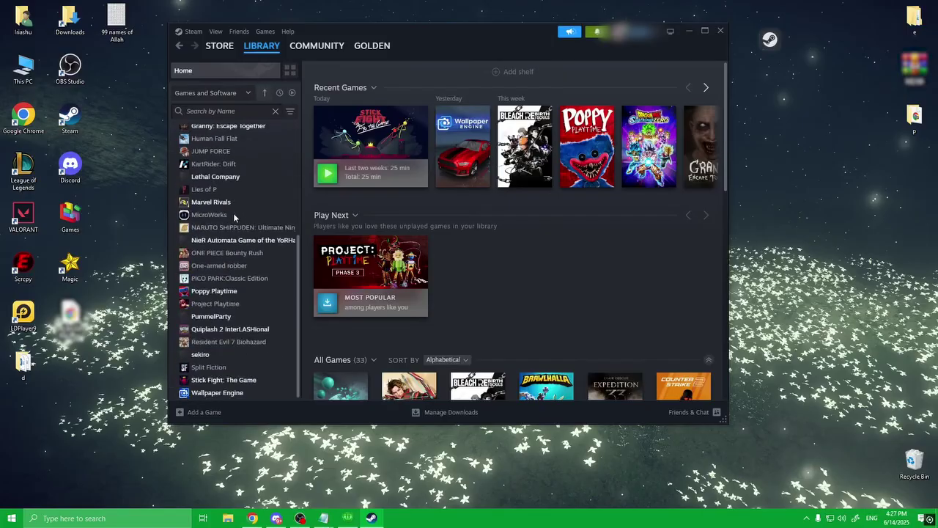
pyautogui.scroll(1, 233, 245)
pyautogui.scroll(3, 239, 213)
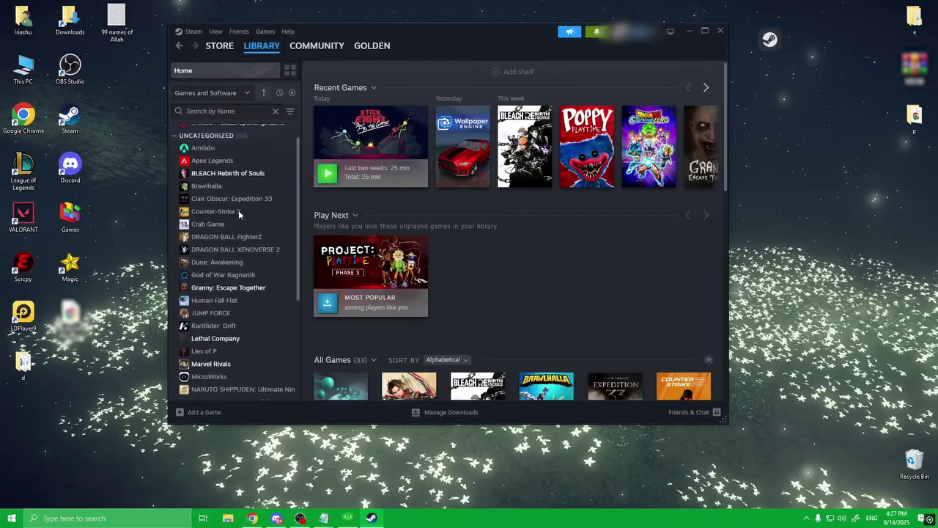
pyautogui.click(254, 195)
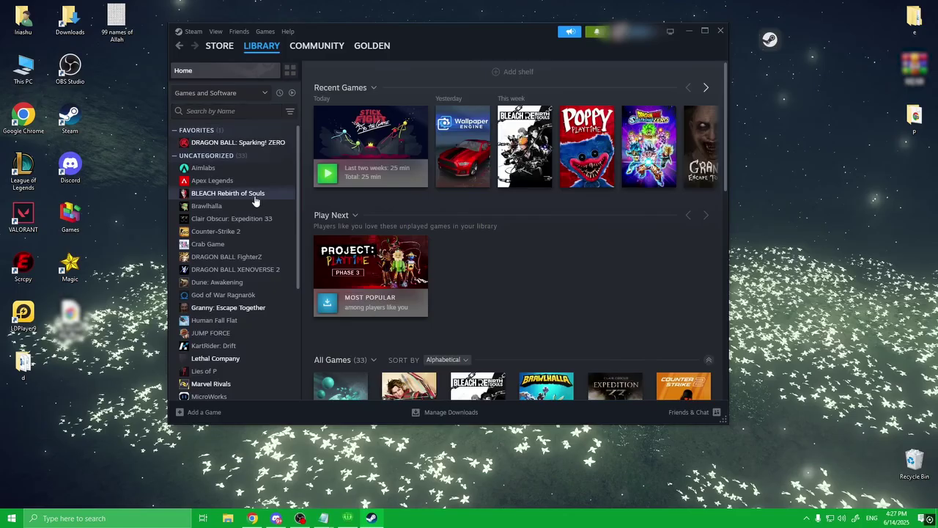
pyautogui.rightClick(254, 198)
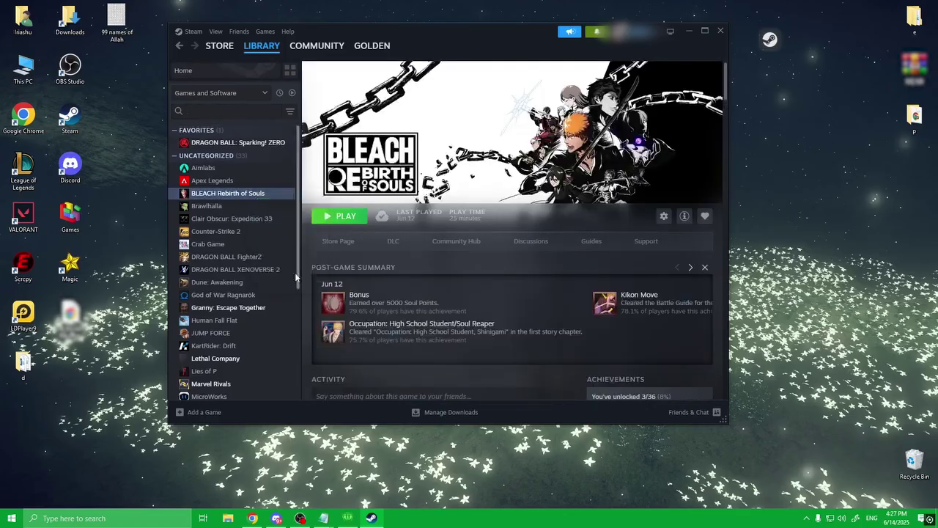
pyautogui.click(294, 273)
pyautogui.click(279, 227)
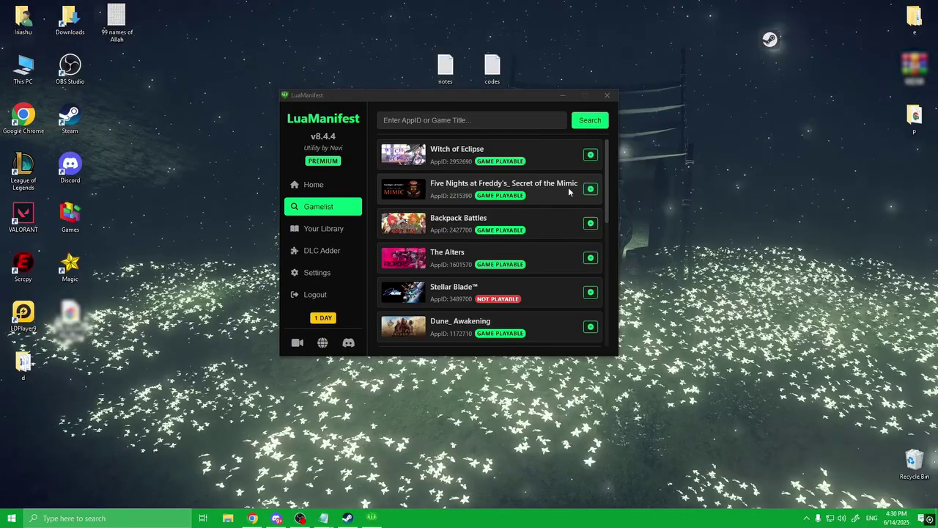
# Add Five Nights at Freddy's: Secret of the Mimic (AppID 2215390) and verify it in Your Library
pyautogui.click(591, 190)
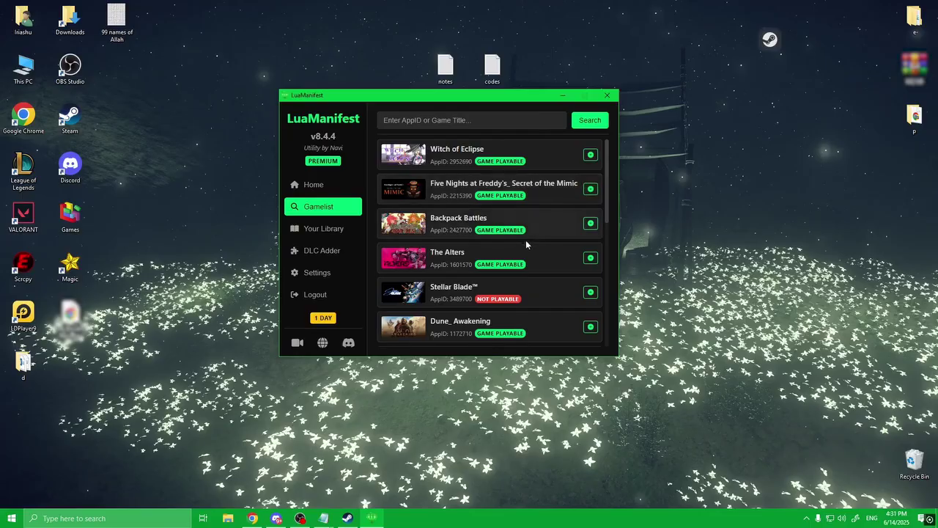
pyautogui.click(316, 232)
pyautogui.scroll(-5, 491, 278)
pyautogui.scroll(4, 494, 285)
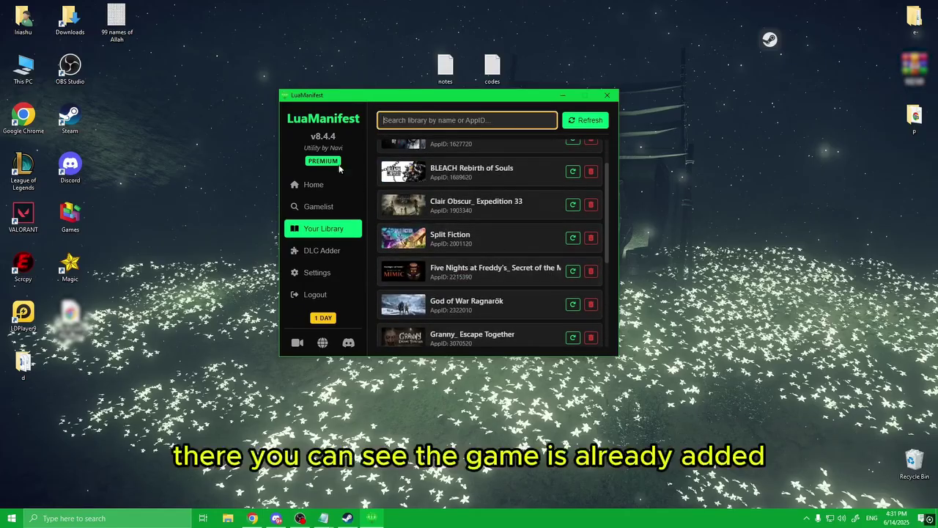
pyautogui.click(313, 186)
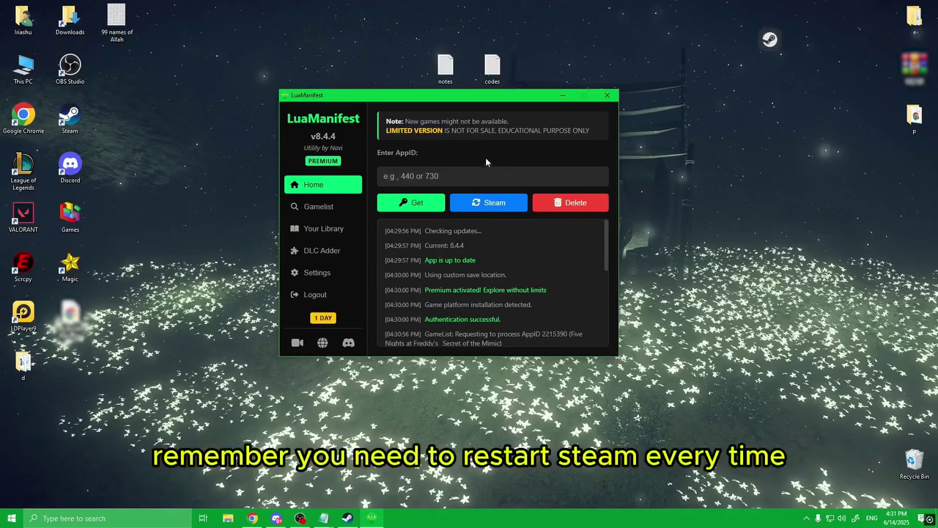
# Restart Steam from LuaManifest and open Secret of the Mimic's installable library page
pyautogui.click(489, 202)
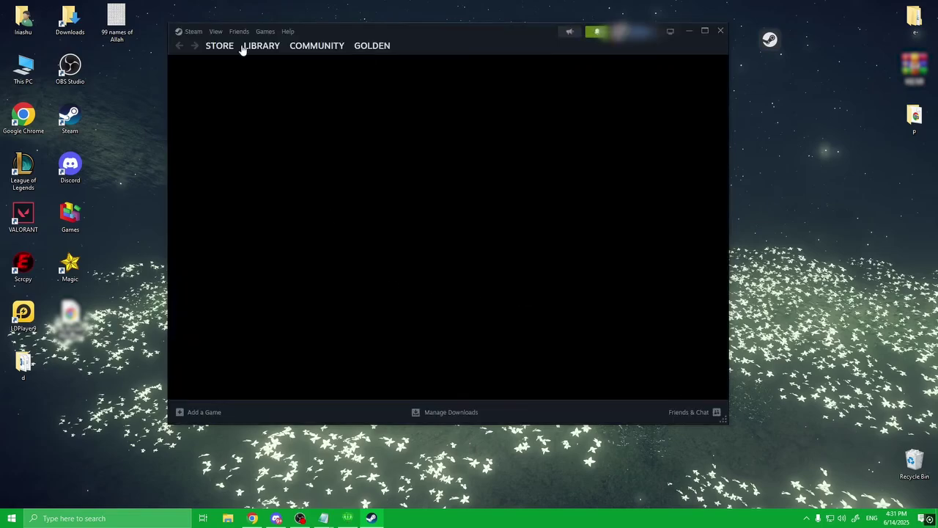
pyautogui.moveTo(247, 47)
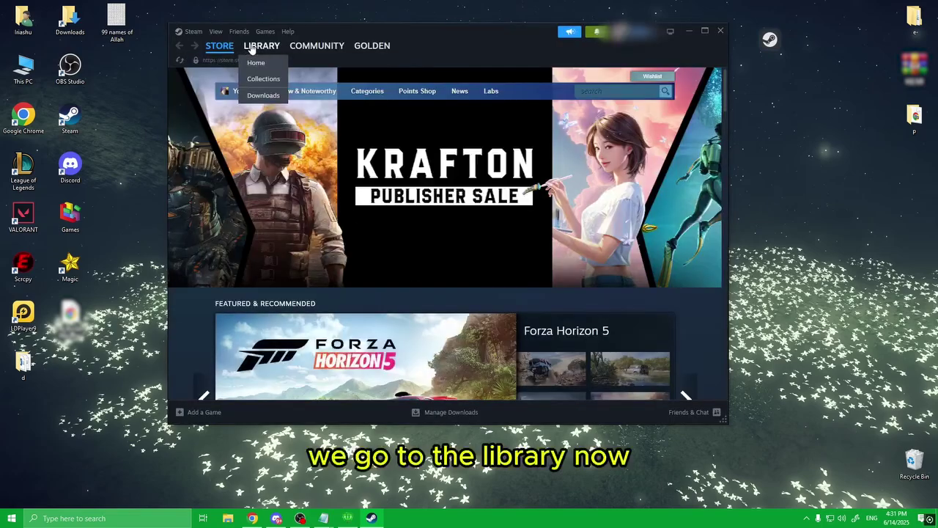
pyautogui.click(250, 46)
pyautogui.scroll(-1, 272, 207)
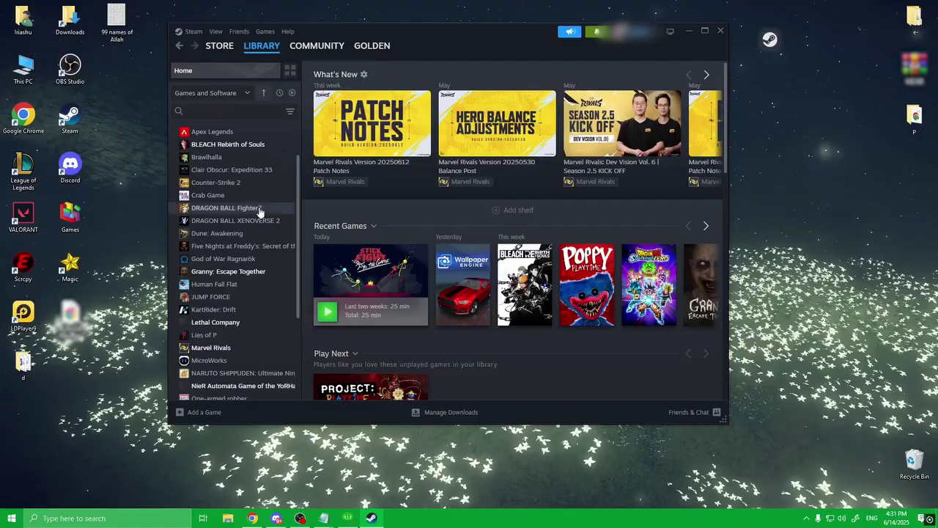
pyautogui.click(257, 247)
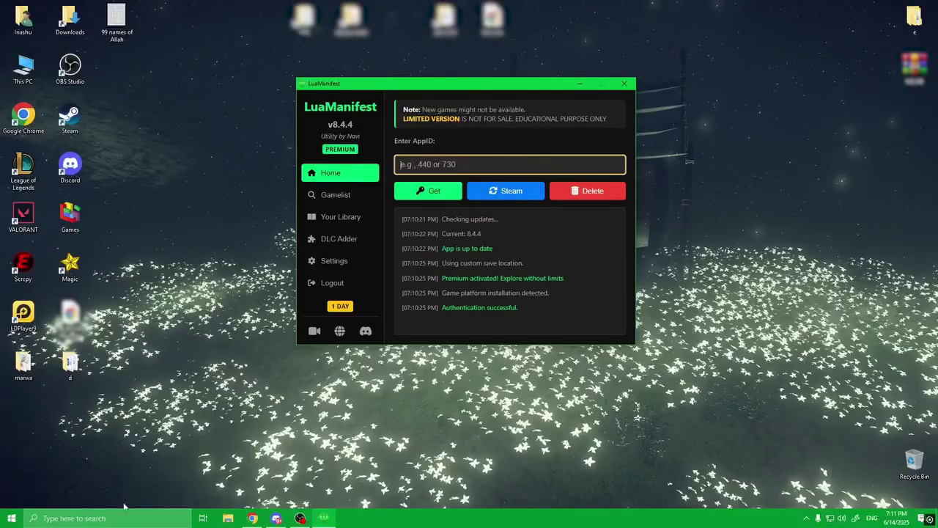
# Start Steam and play Secret of the Mimic from Downloads, then view its library page
pyautogui.press('super')
pyautogui.click(110, 380)
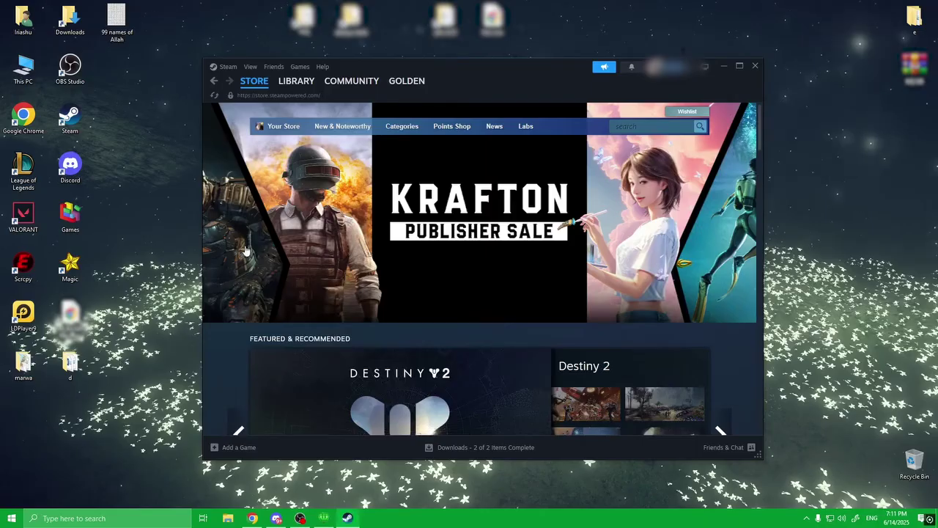
pyautogui.moveTo(296, 81)
pyautogui.click(297, 128)
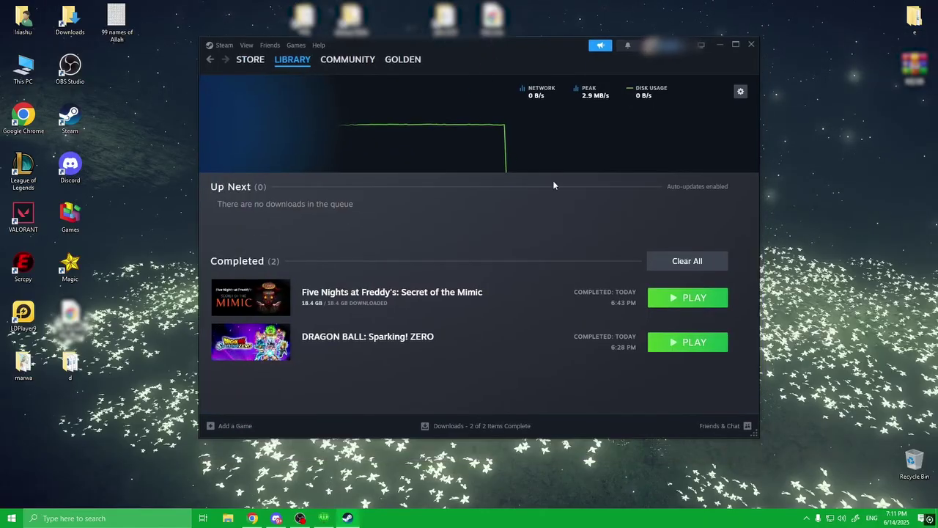
pyautogui.click(689, 297)
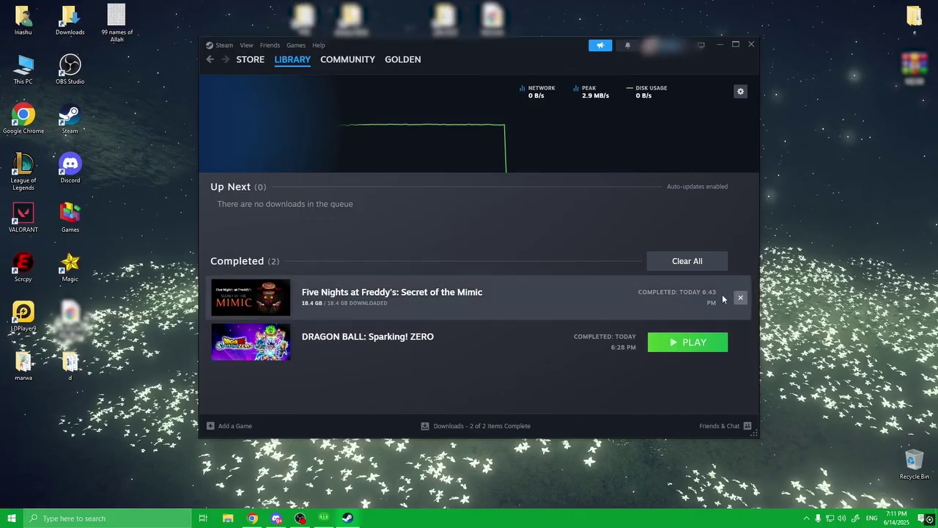
pyautogui.click(302, 306)
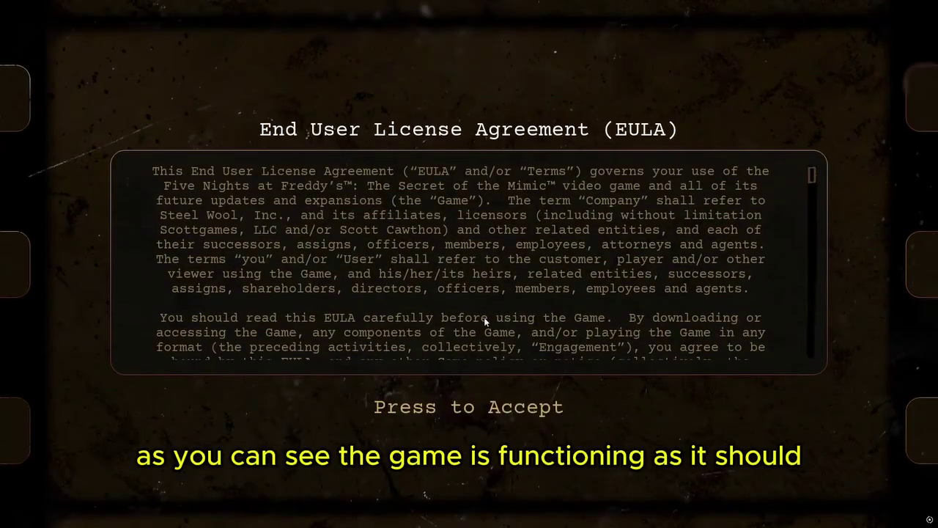
# Accept the EULA, pass the title screen to the Clock In profiles, then quit with Alt+F4
pyautogui.click(468, 407)
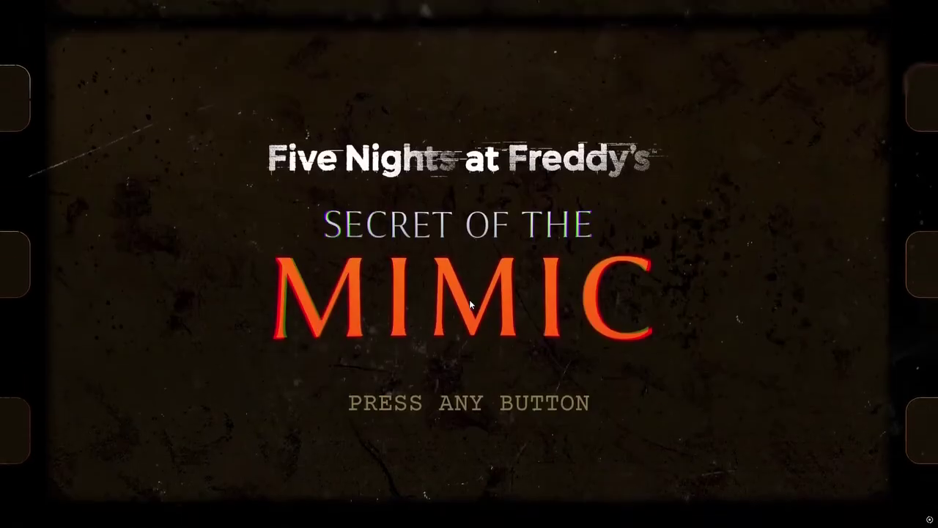
pyautogui.click(470, 299)
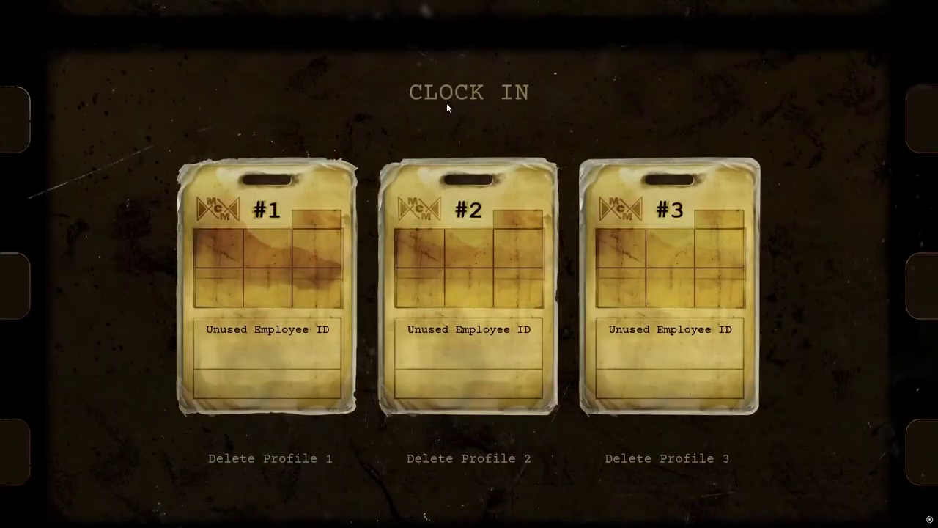
pyautogui.hotkey('alt', 'F4')
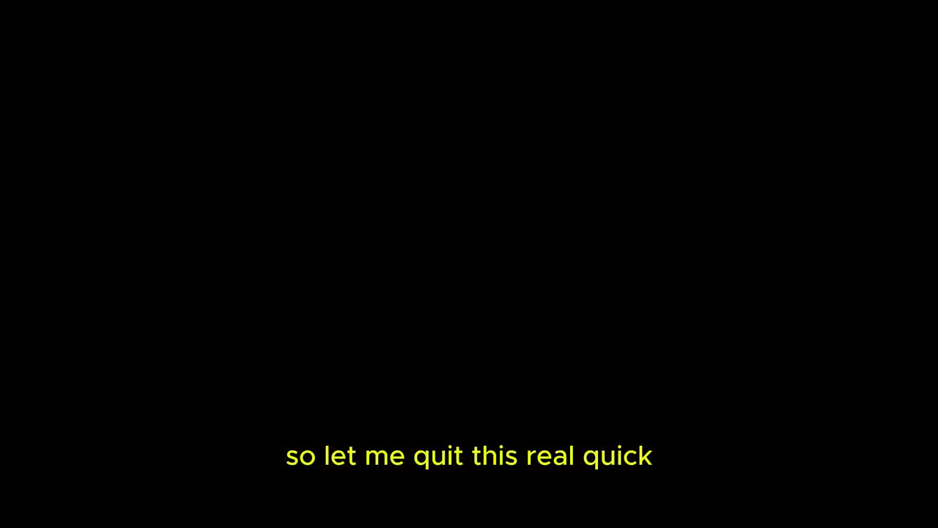